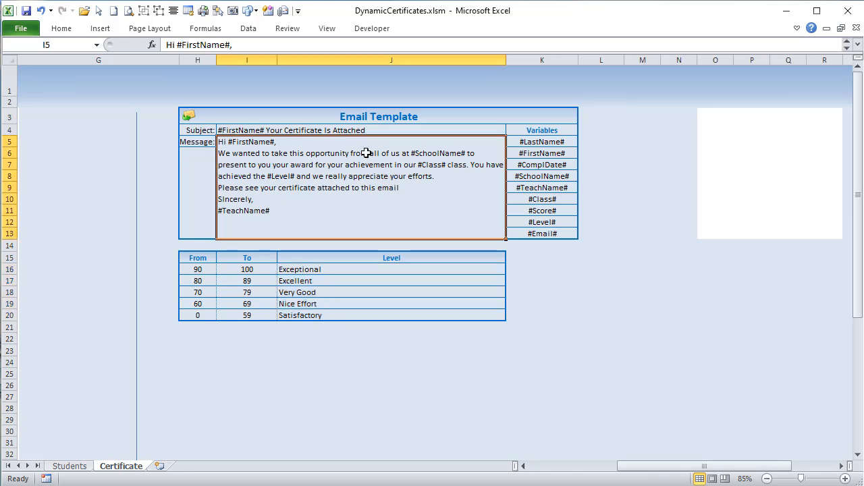
Step: Clear the certificate-created date in N8 on the Students sheet, then create and send that student's certificate
left_click_drag(642, 467, 499, 467)
left_click(70, 466)
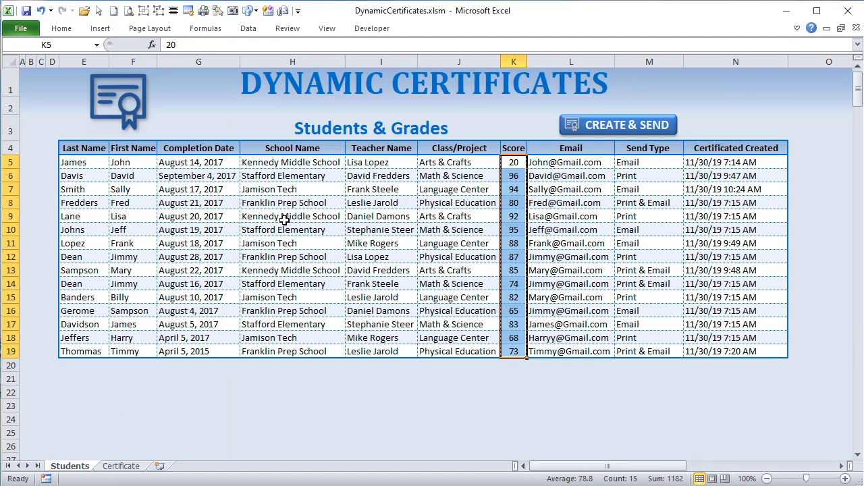
left_click(648, 229)
left_click(669, 201)
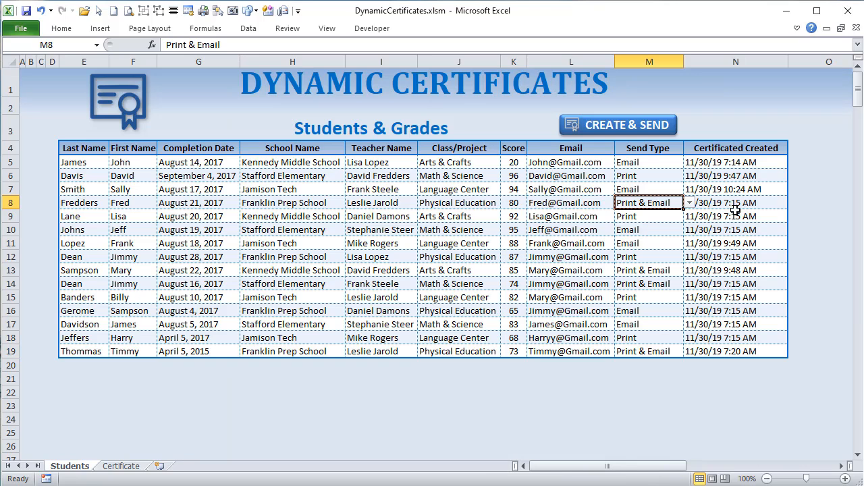
left_click(706, 202)
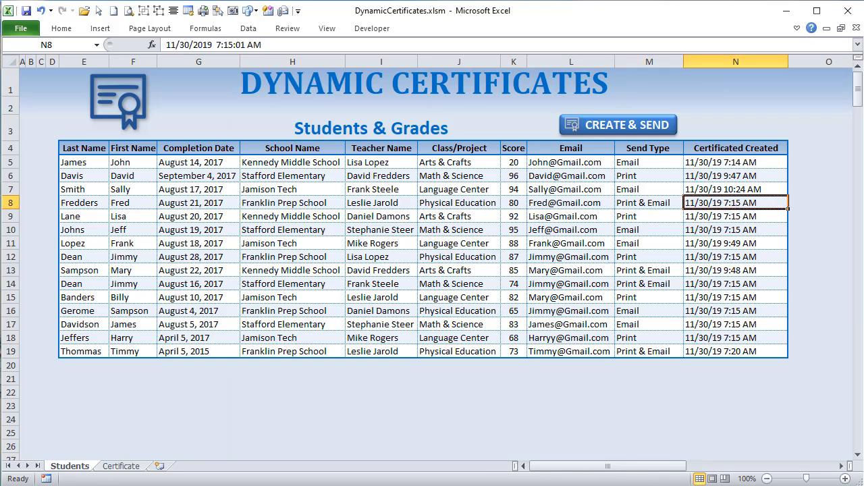
key("Delete")
left_click(658, 125)
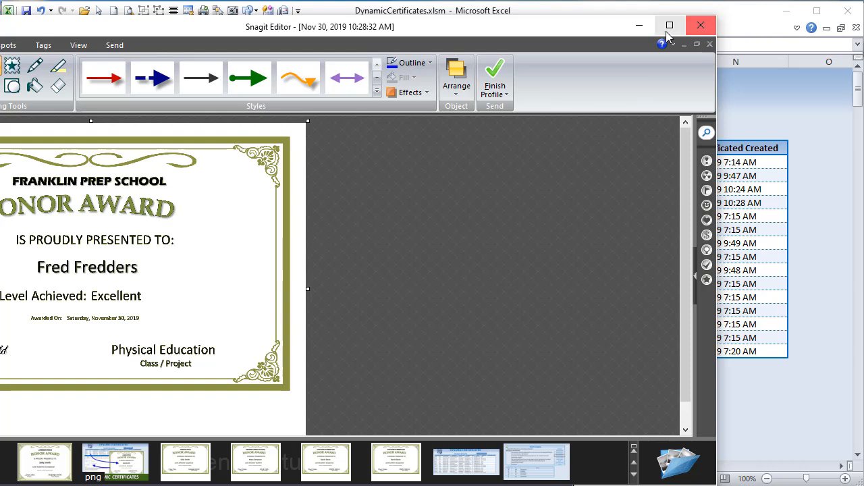
Step: Review the printed certificate and the generated email draft, closing the draft without saving it
left_click_drag(579, 32, 664, 26)
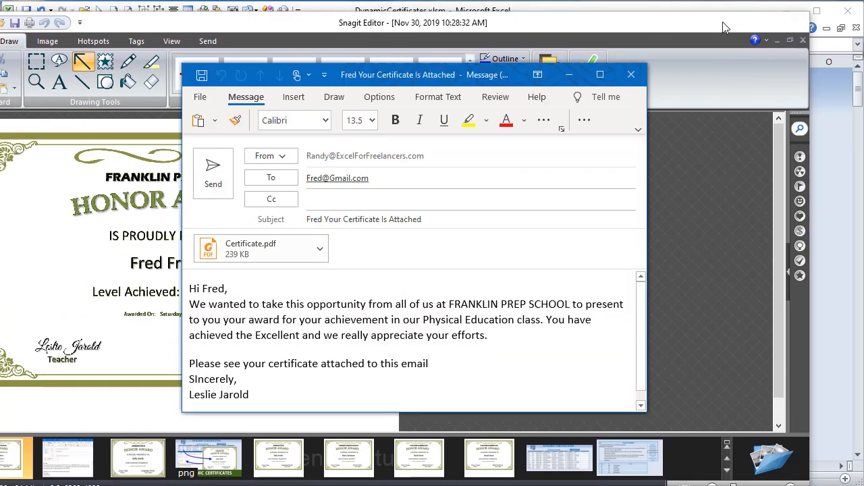
left_click(723, 27)
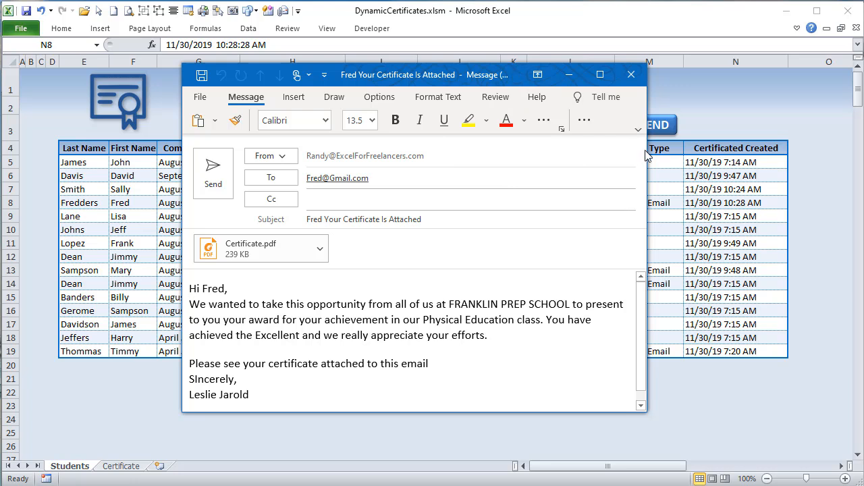
left_click_drag(646, 153, 765, 149)
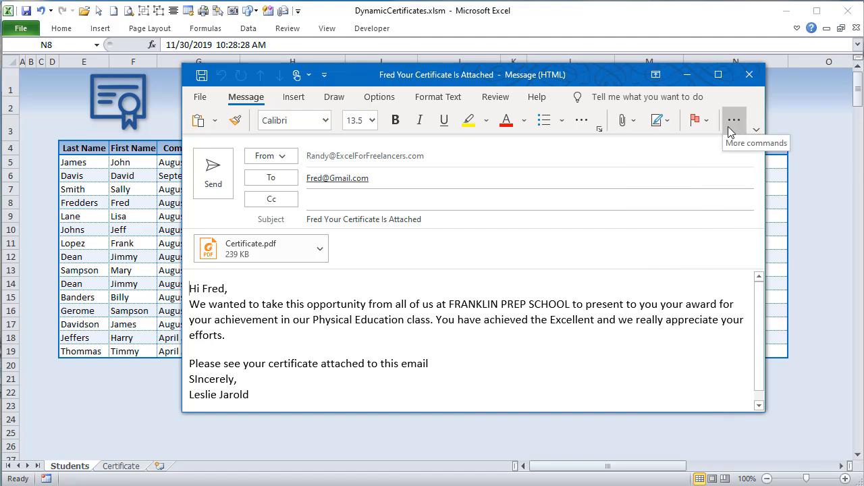
left_click(748, 74)
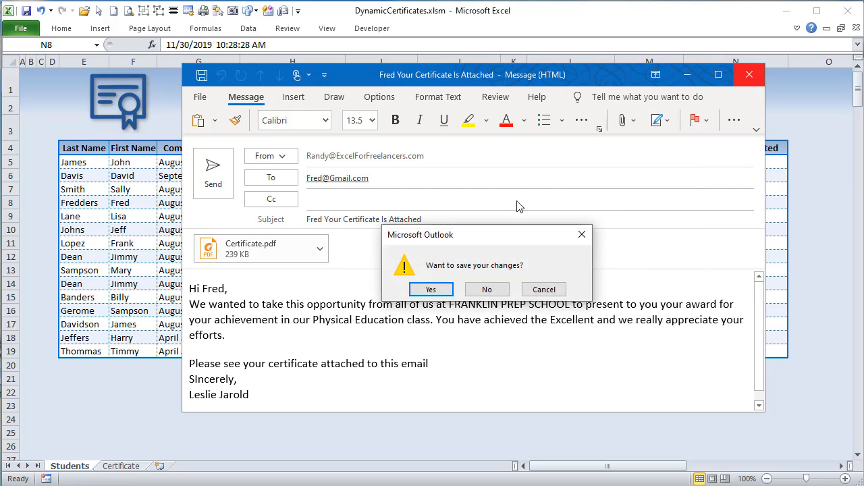
left_click(488, 291)
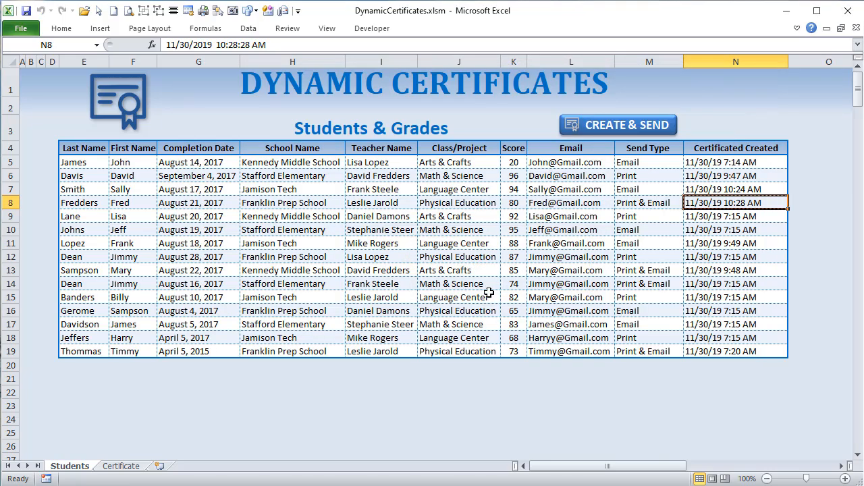
Step: Bring the border picture on the Certificate sheet to the front, over the certificate's text
left_click(122, 467)
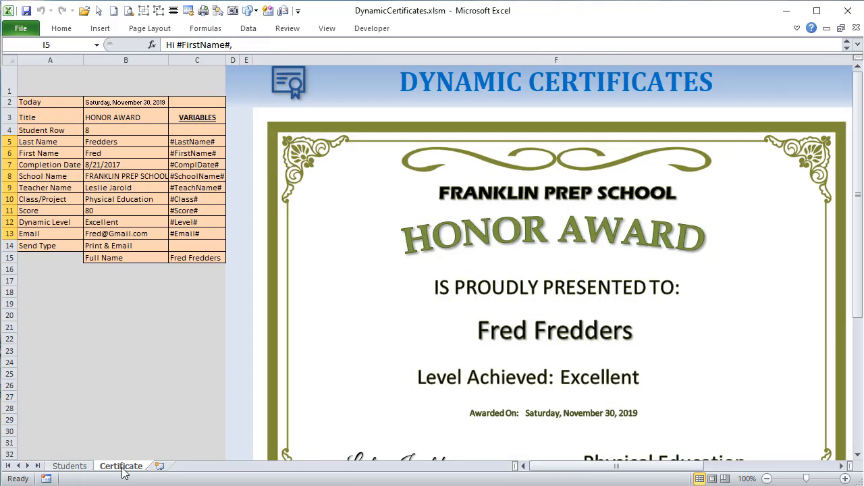
left_click(841, 466)
left_click(841, 465)
scroll(517, 308, "down", 1)
scroll(603, 189, "up", 1)
left_click(625, 118)
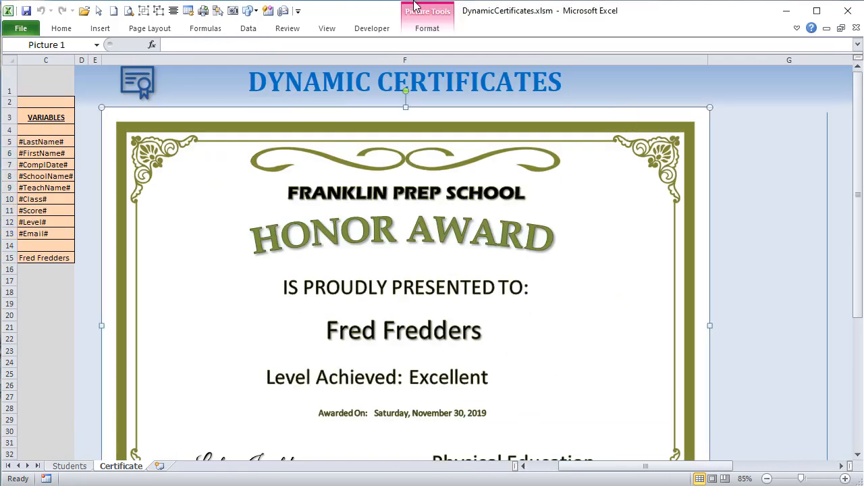
left_click(439, 27)
left_click(673, 46)
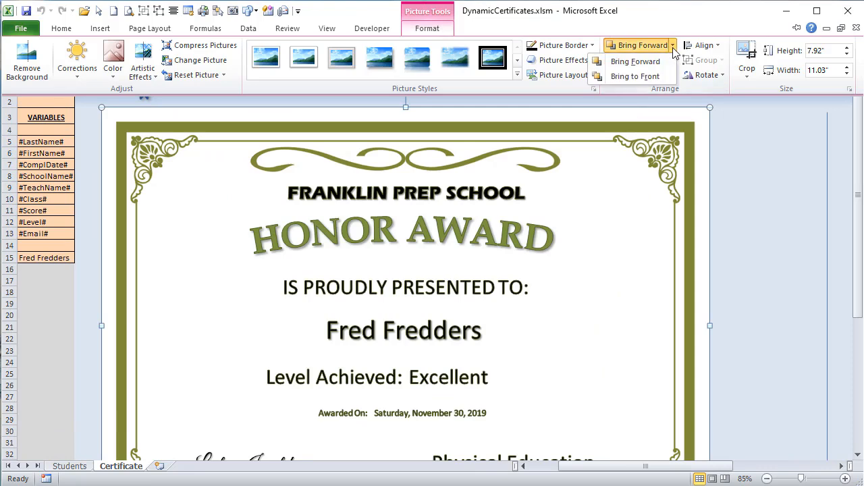
left_click(635, 60)
scroll(608, 177, "down", 1)
scroll(608, 177, "down", 1)
scroll(609, 178, "up", 1)
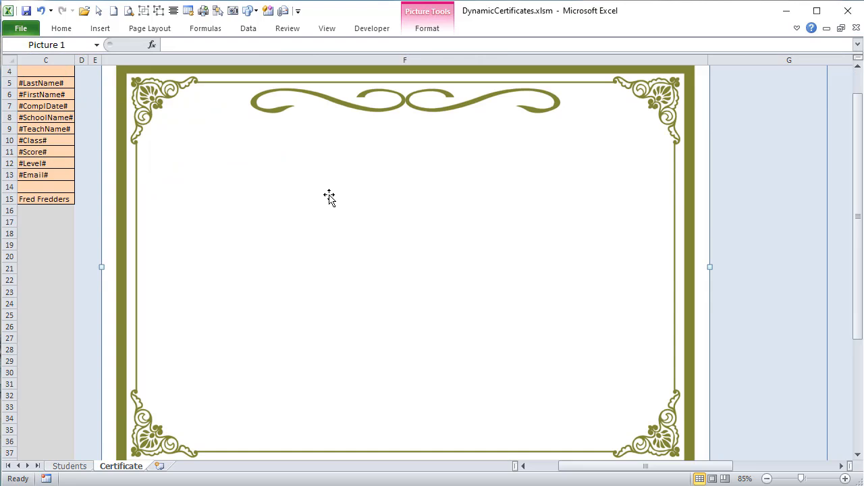
Step: Send the certificate's border picture to the back, behind the text shapes
left_click(448, 29)
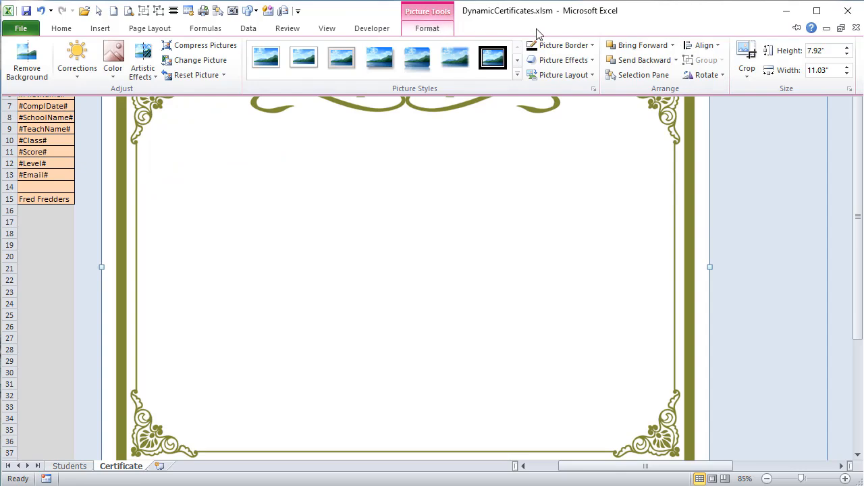
left_click(672, 45)
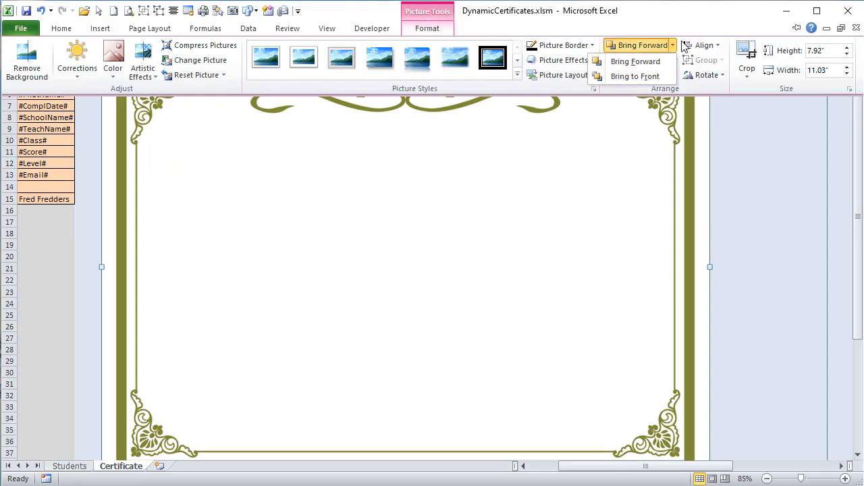
left_click(673, 45)
left_click(675, 60)
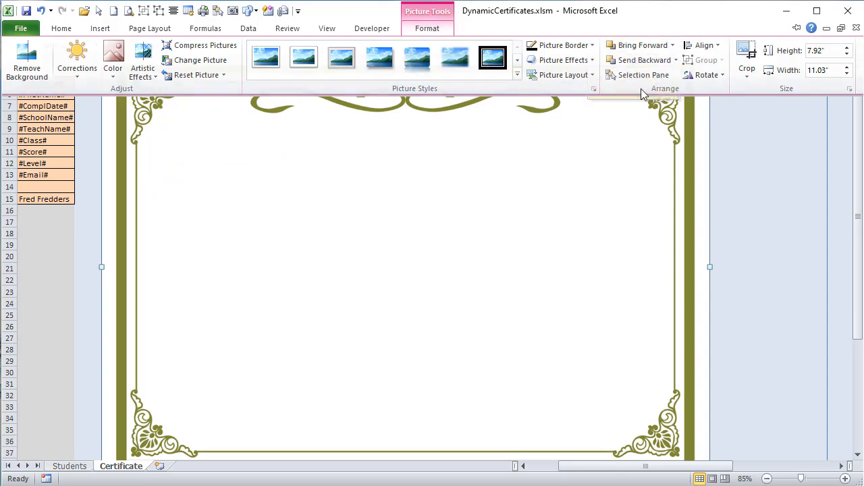
left_click(643, 93)
Step: Inspect the cell links of the certificate's student name, presentation line and award title shapes
left_click(395, 264)
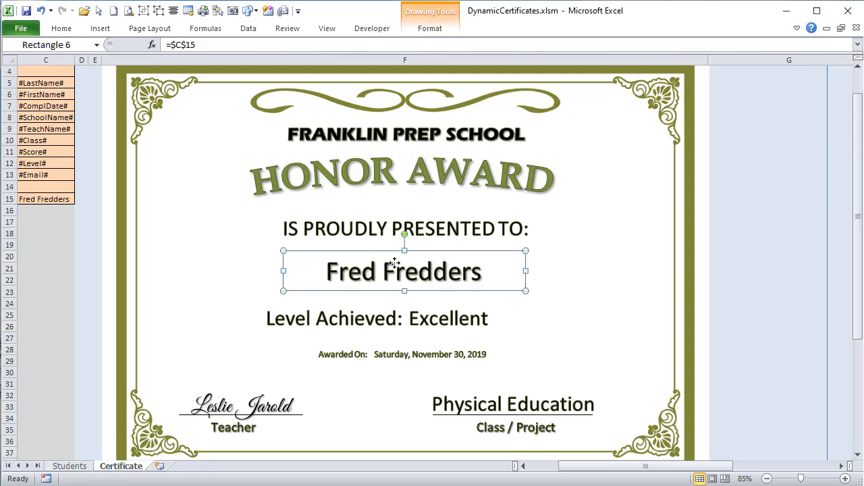
left_click(370, 229)
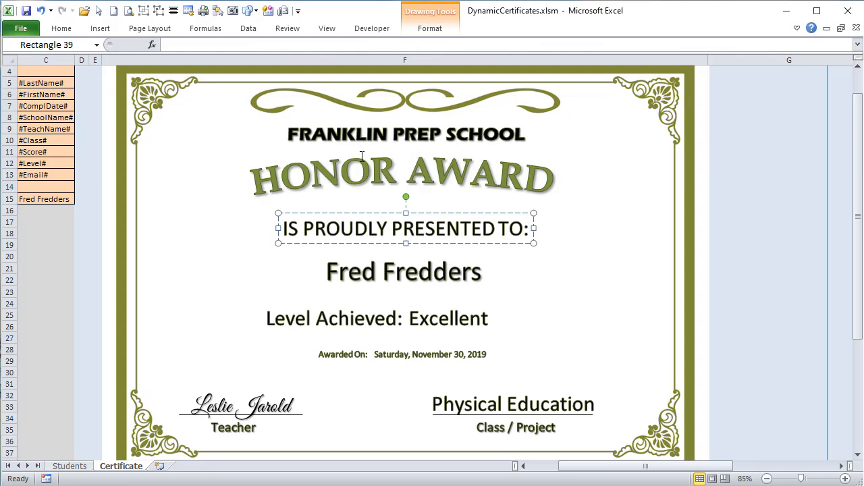
left_click(368, 193)
left_click(367, 186)
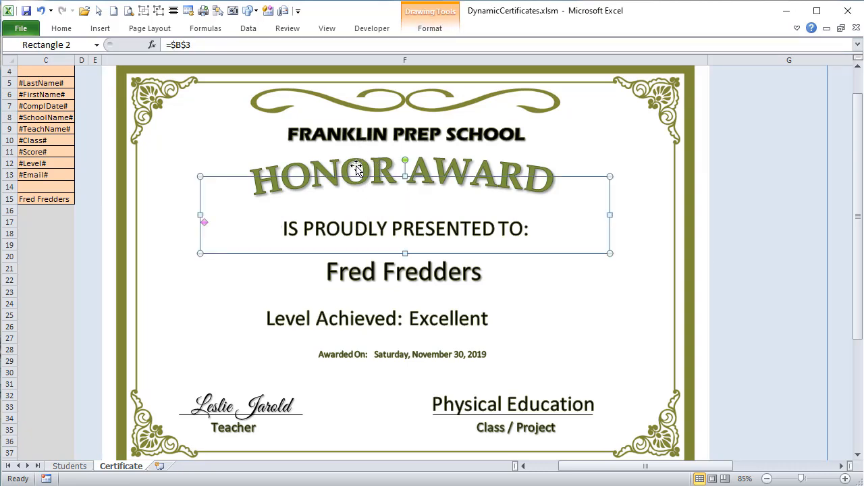
Step: Change the certificate title in cell B3 to SERVICE AWARD
left_click_drag(575, 465, 546, 466)
scroll(177, 212, "up", 1)
left_click(137, 114)
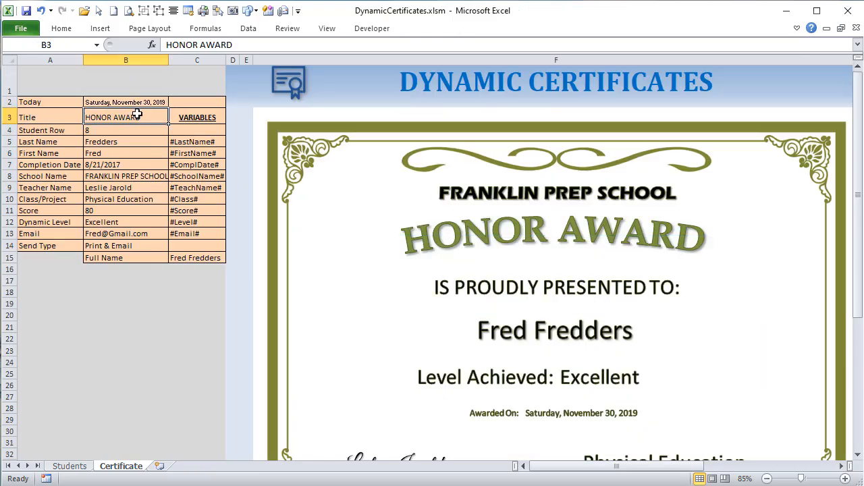
type("SERVICE AWA")
key("Return")
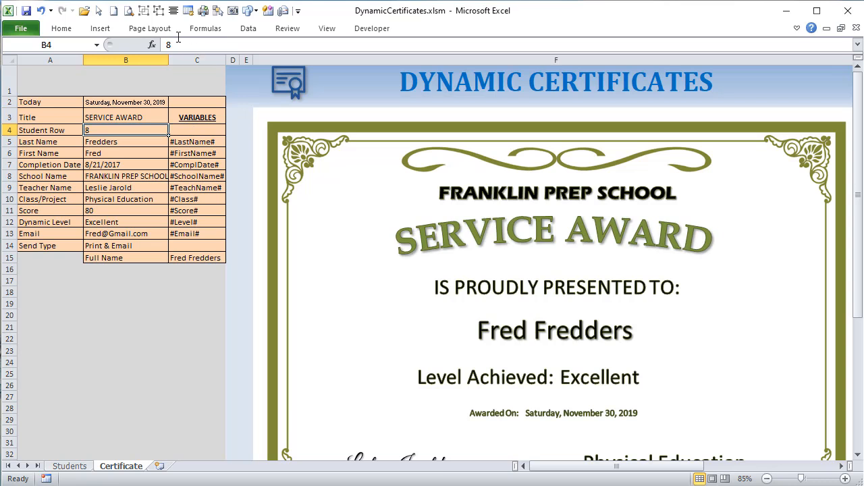
Step: Look through the recolor options for the certificate's border picture without applying any
left_click(322, 109)
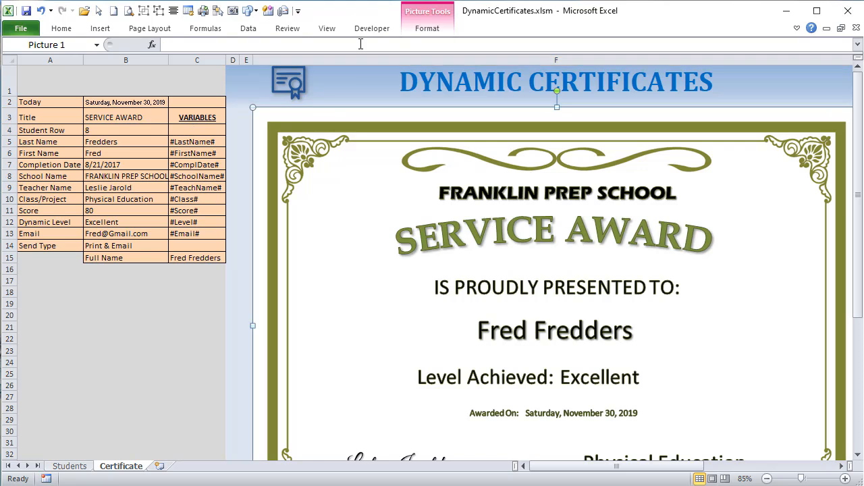
left_click(417, 31)
left_click(114, 68)
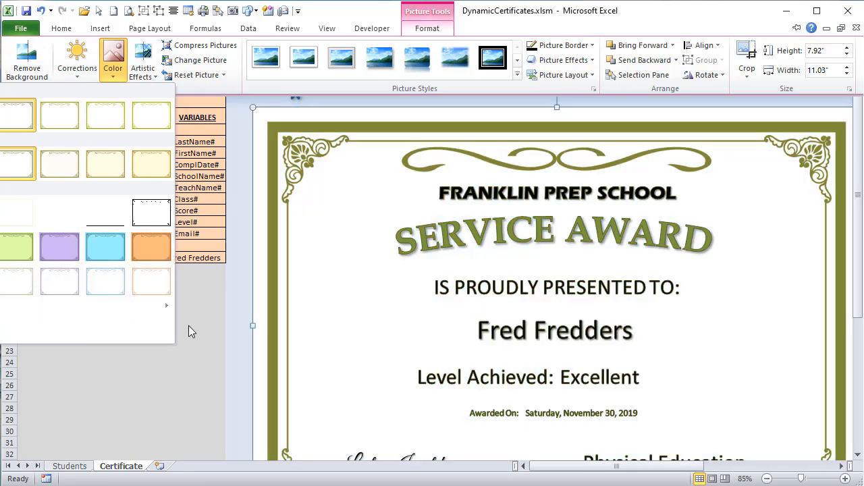
left_click(189, 326)
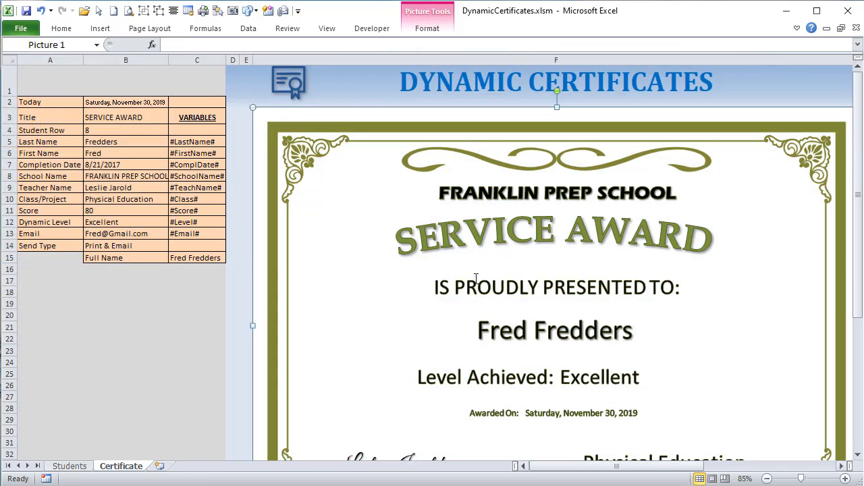
left_click_drag(656, 468, 678, 474)
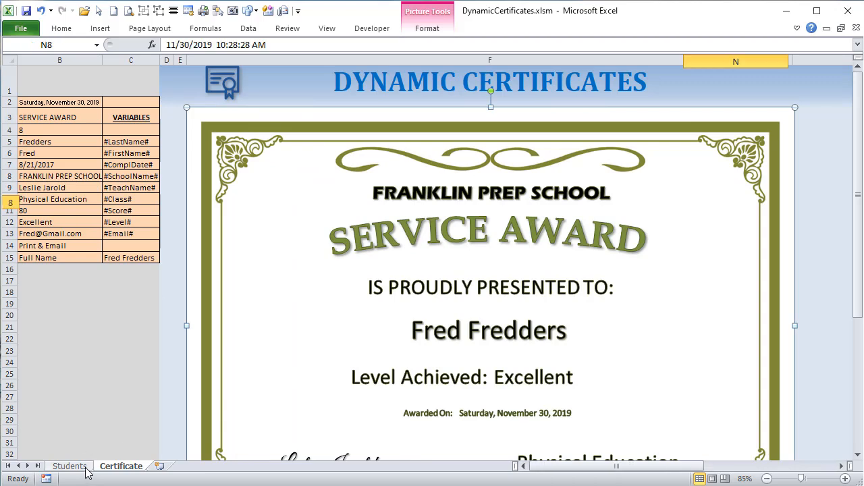
Step: Review the Last Name, Completion Date, School Name, Score and Email columns on the Students sheet
left_click(85, 468)
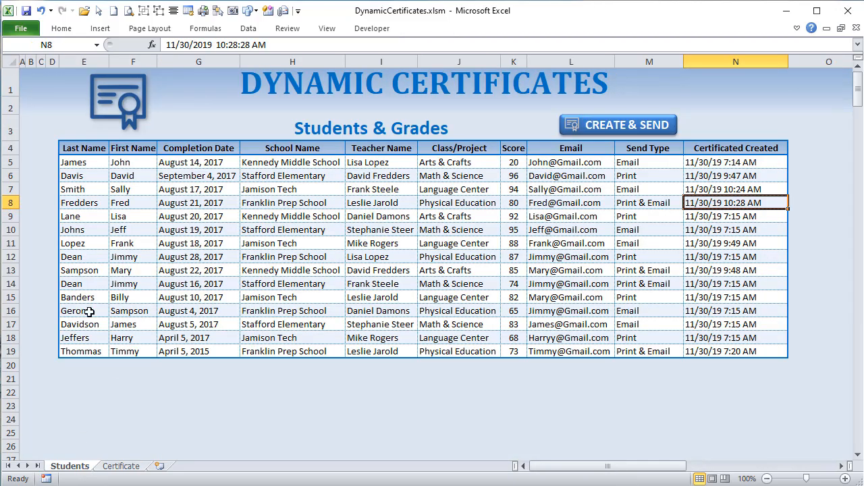
left_click(75, 147)
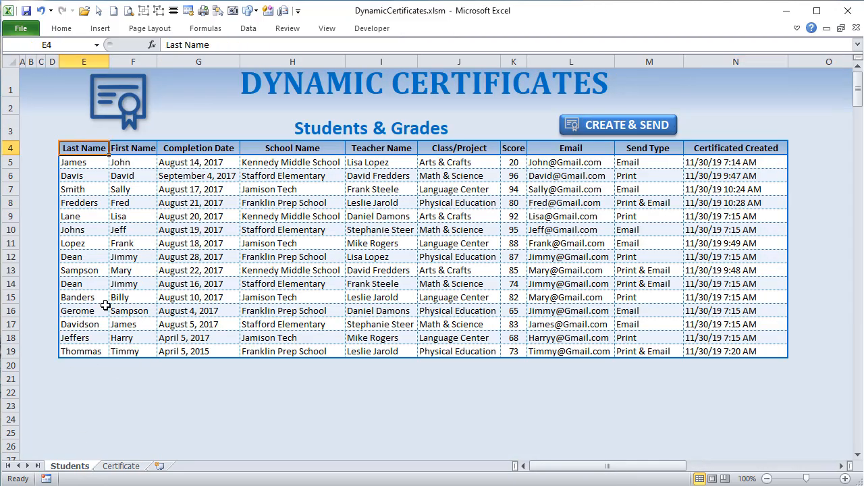
left_click(233, 148)
left_click(268, 149)
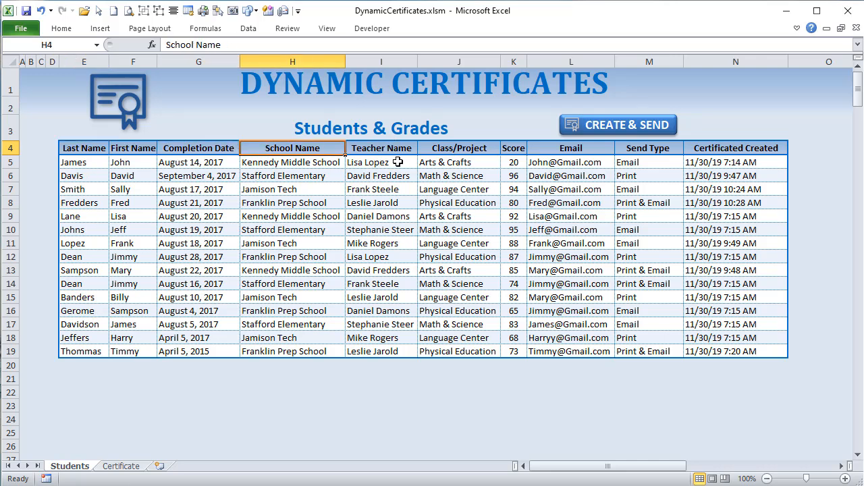
left_click(515, 147)
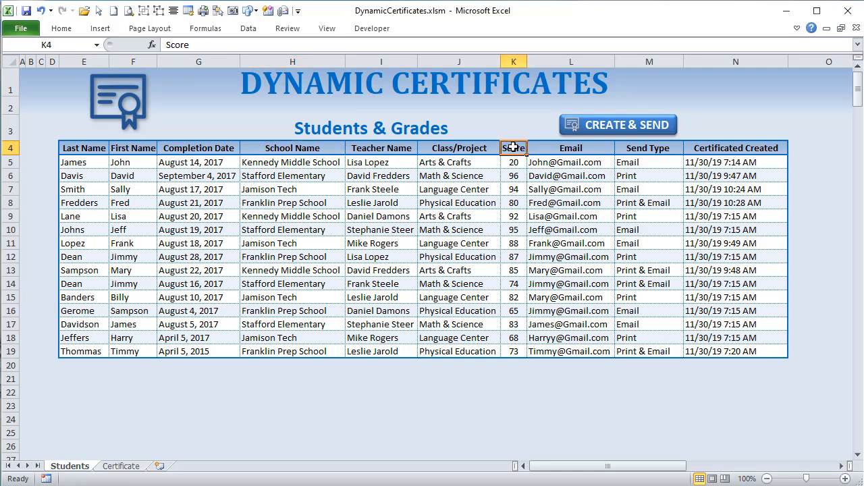
left_click(514, 165)
left_click(560, 149)
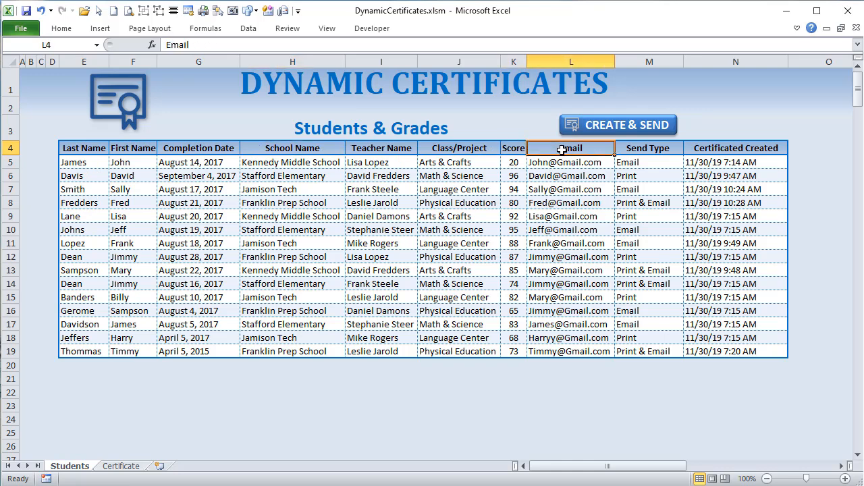
Step: Choose Print as the Send Type in cell M6
left_click(659, 178)
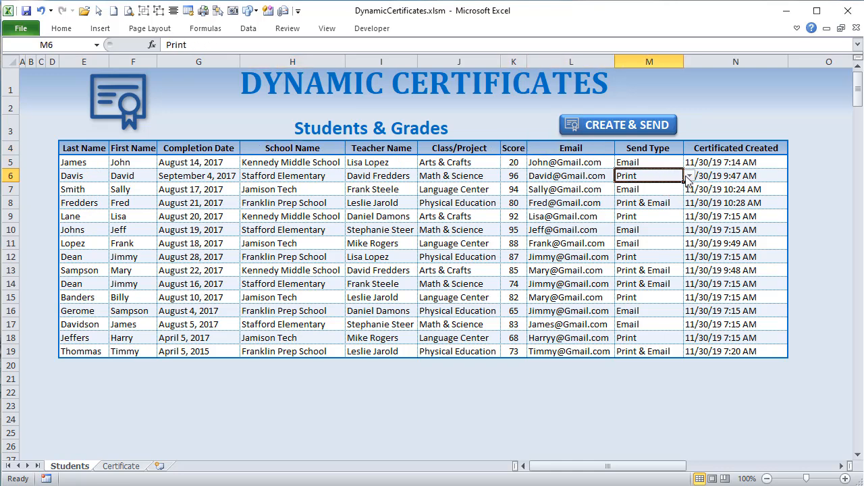
left_click(689, 176)
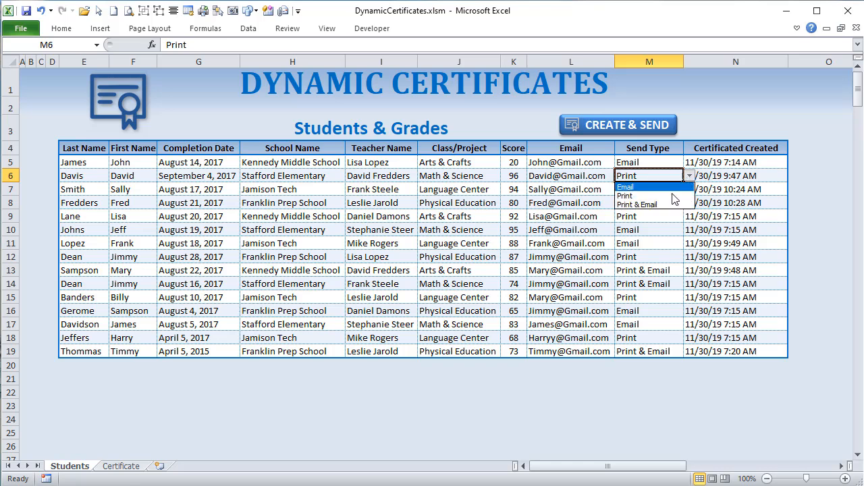
left_click(668, 197)
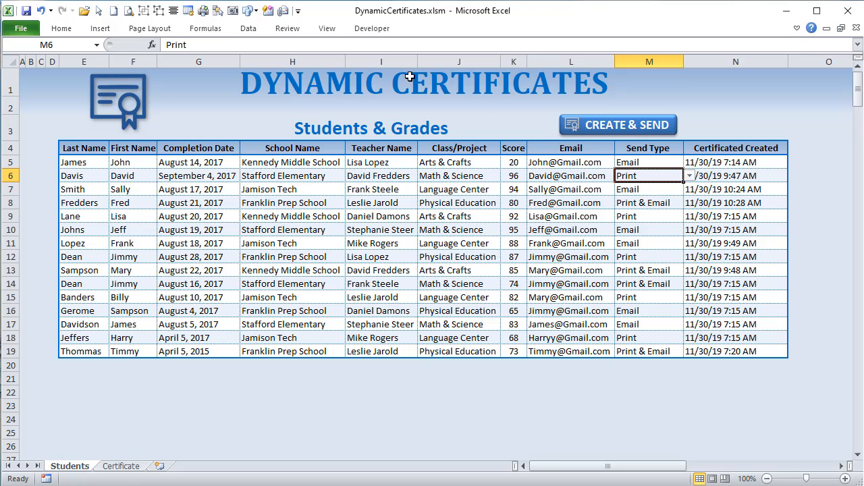
Step: Inspect the data validation list source of the Send Type cell M6 and leave it without changes
left_click(248, 28)
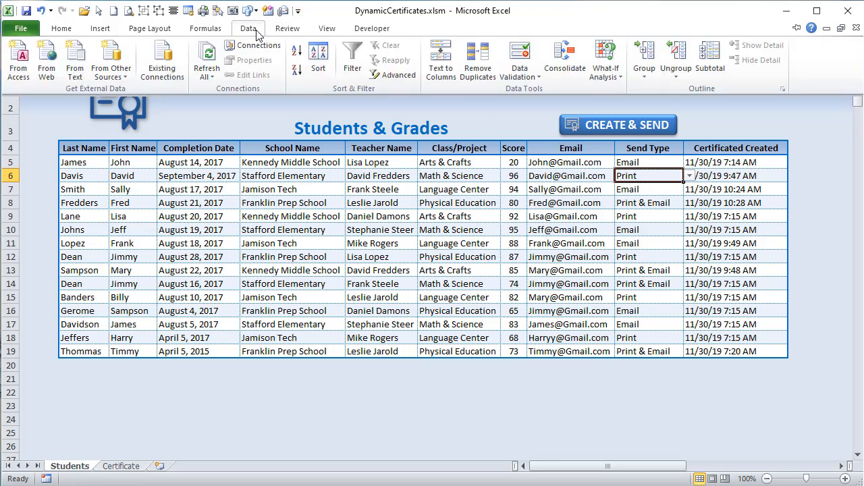
left_click(519, 71)
left_click(499, 92)
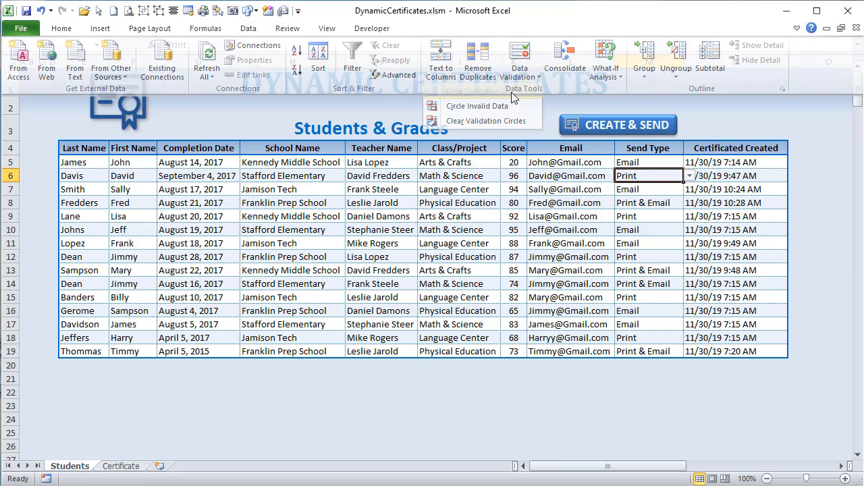
left_click_drag(803, 187, 293, 122)
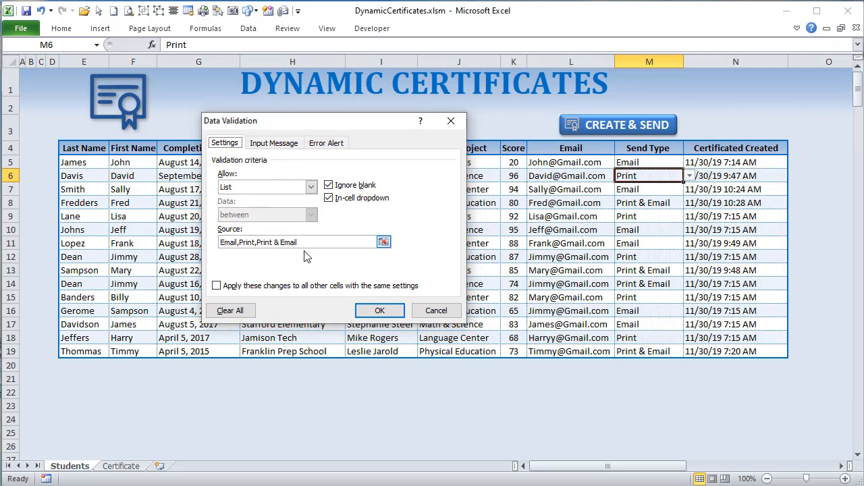
left_click(437, 311)
left_click(690, 175)
left_click(690, 175)
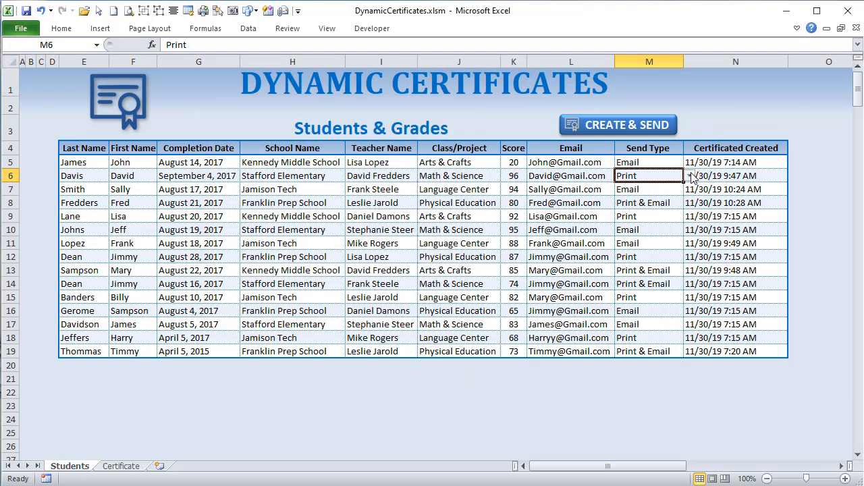
Step: Review the Send Type in M5 and the Certificated Created entries in N5:N19
left_click(638, 163)
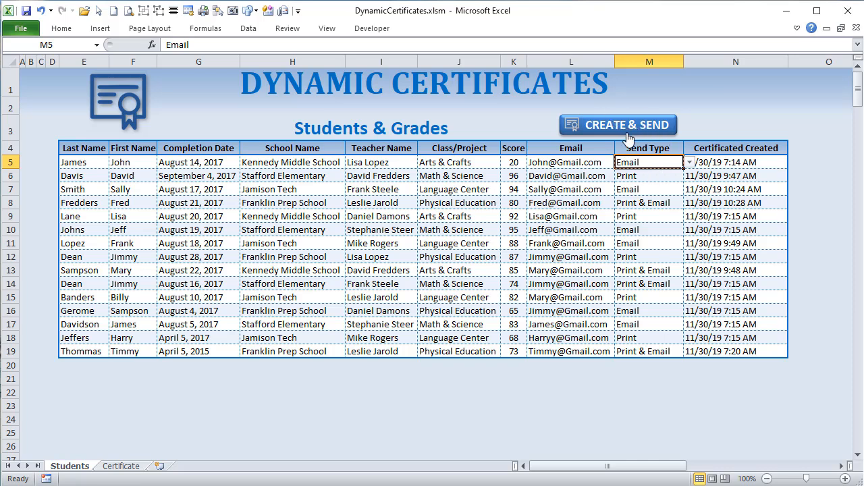
left_click(706, 163)
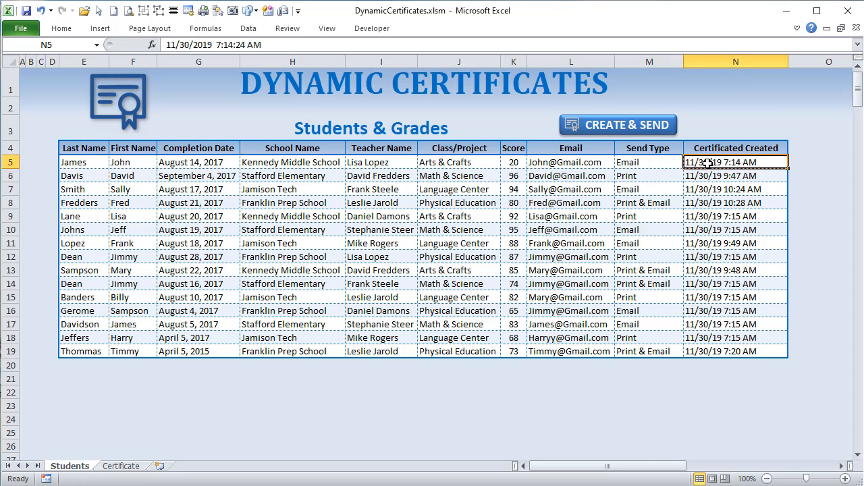
left_click(702, 190)
left_click_drag(706, 162, 721, 353)
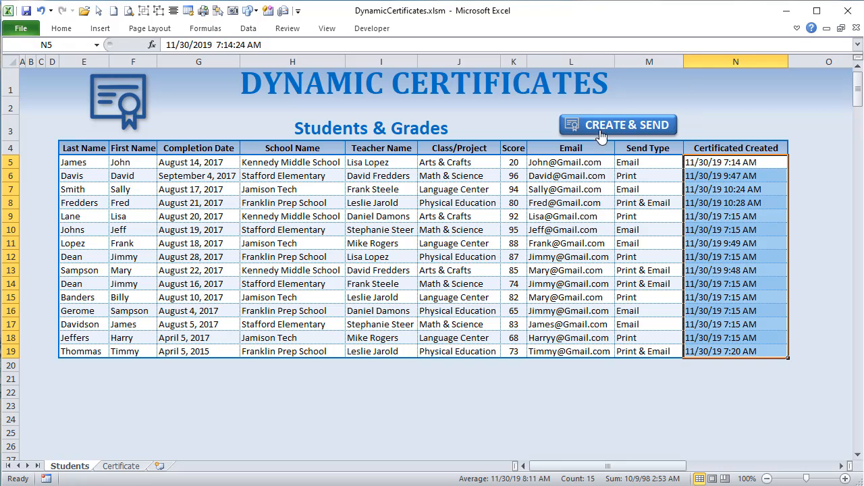
Step: Clear the Certificated Created entry in N5, then run Create & Send and discard the generated email
left_click(721, 162)
key("Delete")
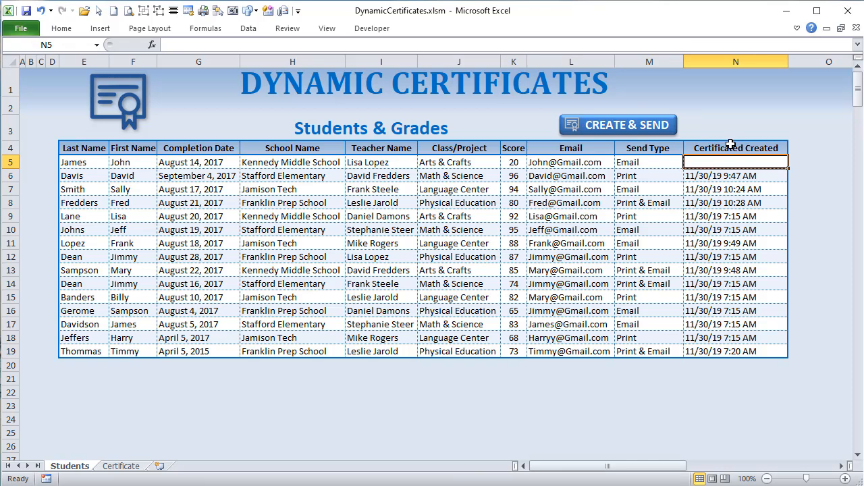
left_click(655, 129)
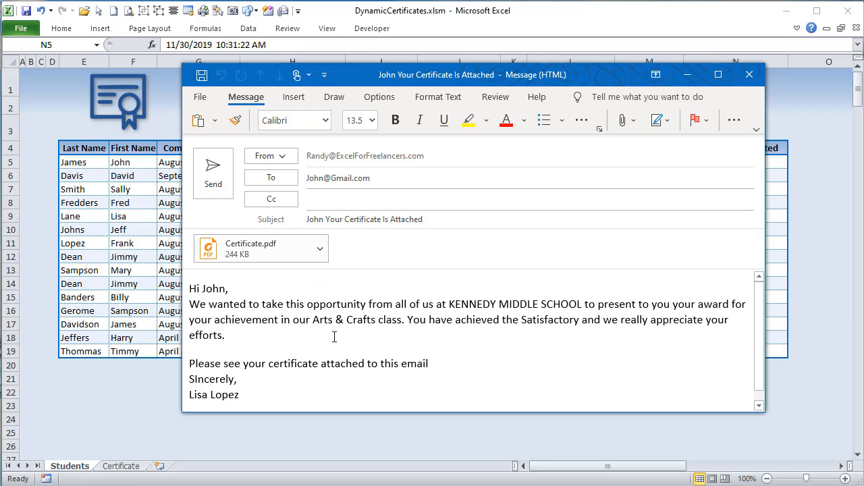
left_click(749, 75)
left_click(486, 290)
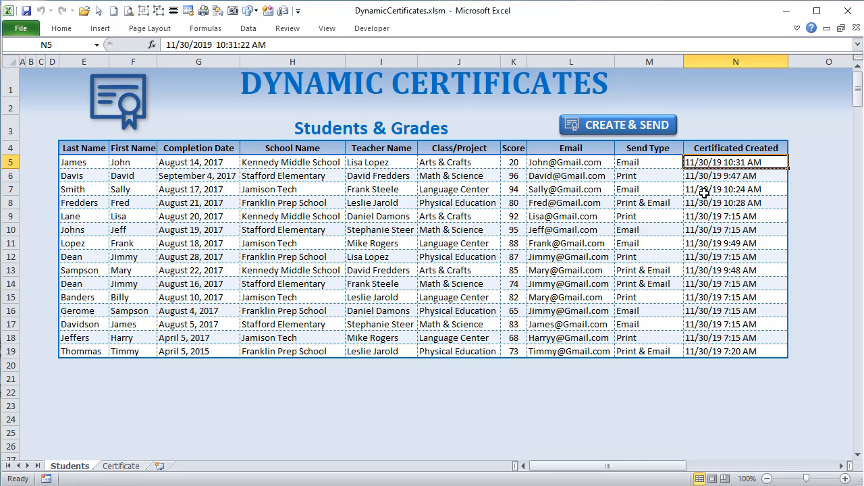
Step: Run Create & Send again, check the email's Certificate.pdf attachment in Foxit Reader, and discard the email
left_click(632, 135)
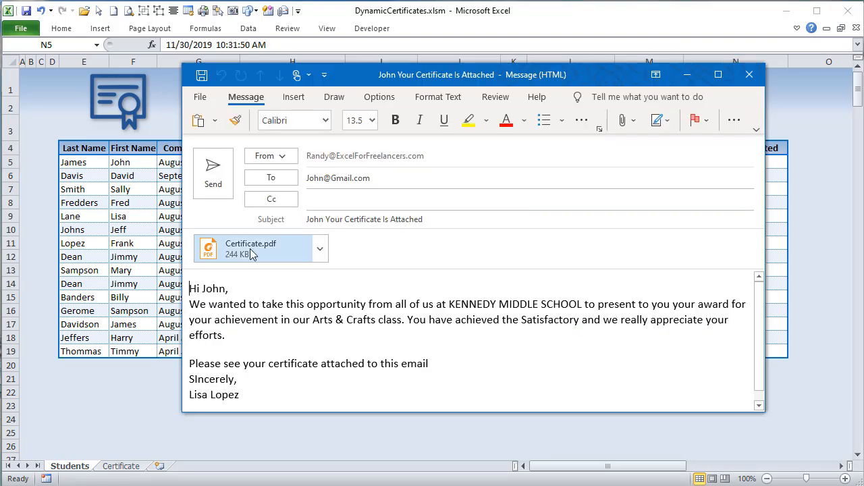
double_click(250, 248)
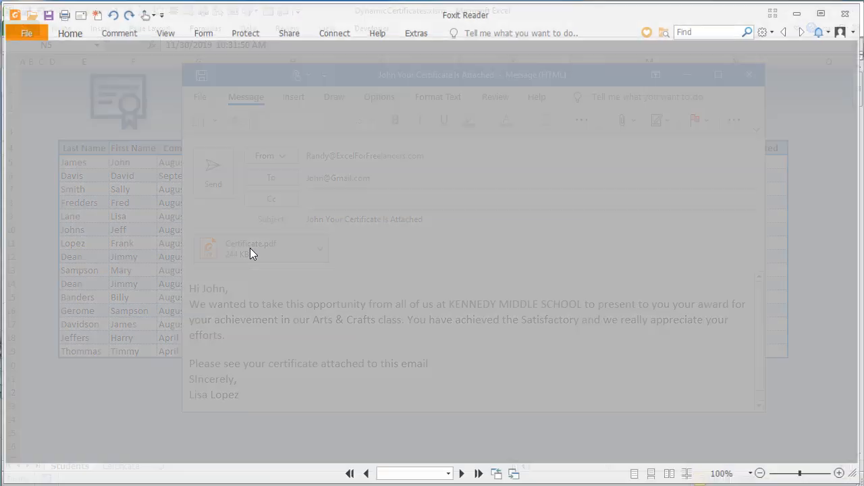
scroll(316, 211, "up", 1)
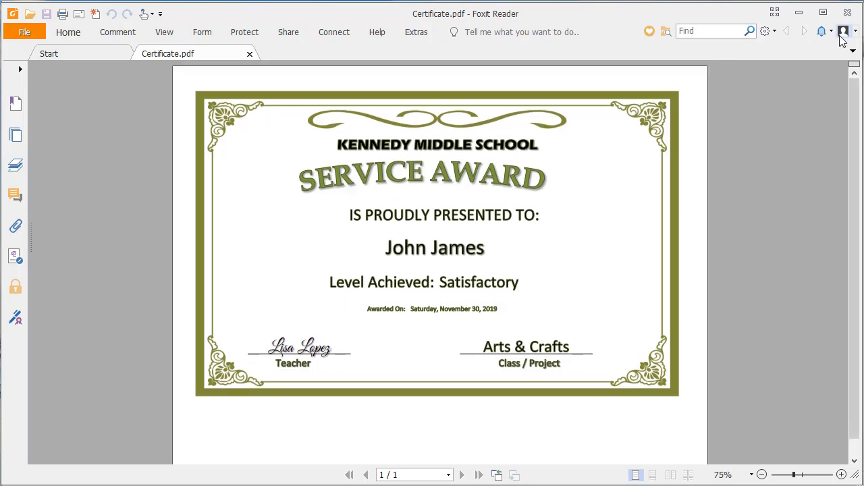
left_click(847, 12)
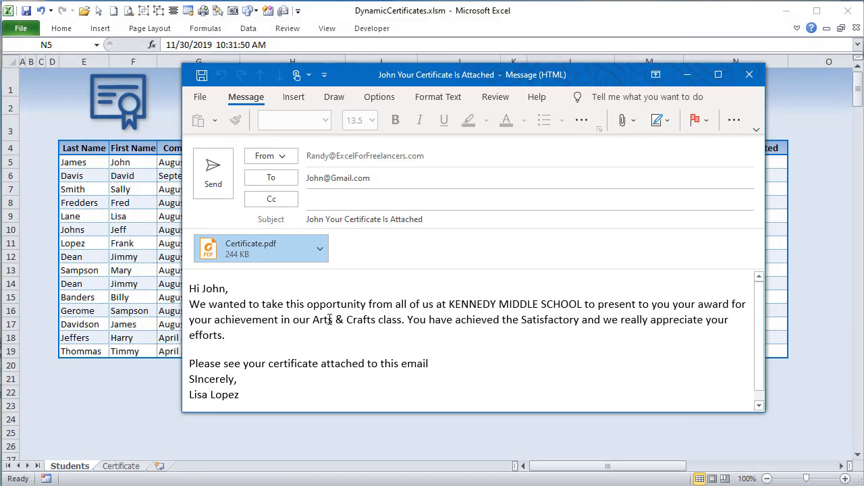
left_click(749, 75)
left_click(483, 289)
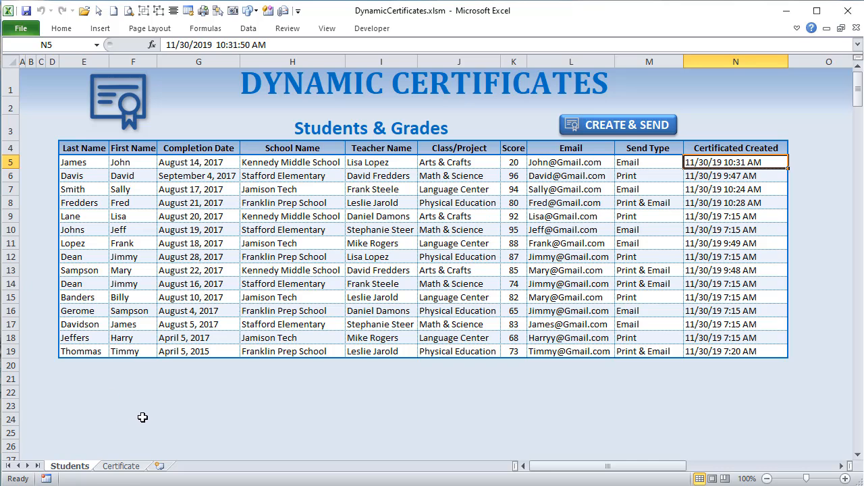
Step: Set the Student Row in cell B4 of the Certificate sheet to 6
left_click(128, 467)
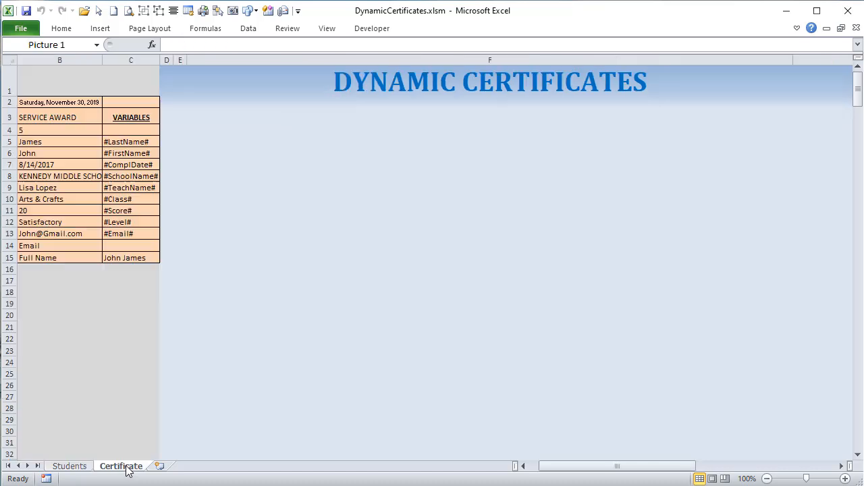
left_click_drag(605, 470, 590, 470)
left_click(114, 128)
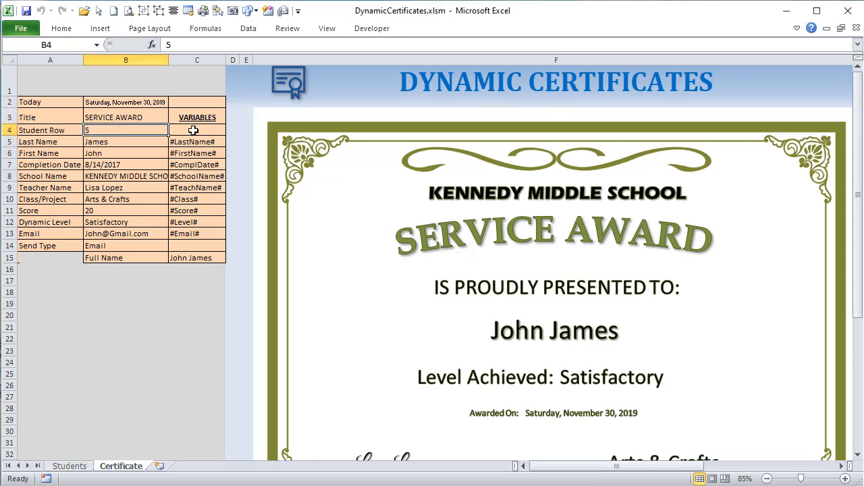
type("6")
key("Return")
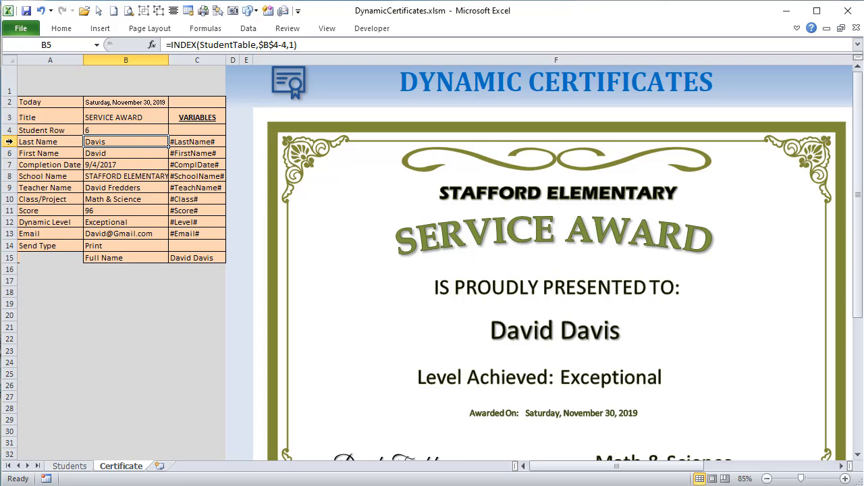
Step: Compare the certificate's Last Name and Student Row cells with row 6 on the Students sheet
left_click(48, 142)
left_click(91, 141)
left_click(100, 130)
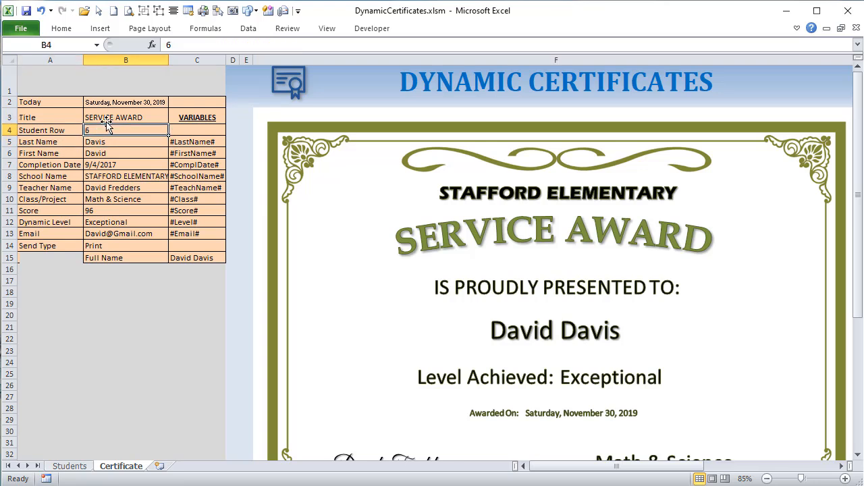
left_click(69, 466)
left_click(10, 175)
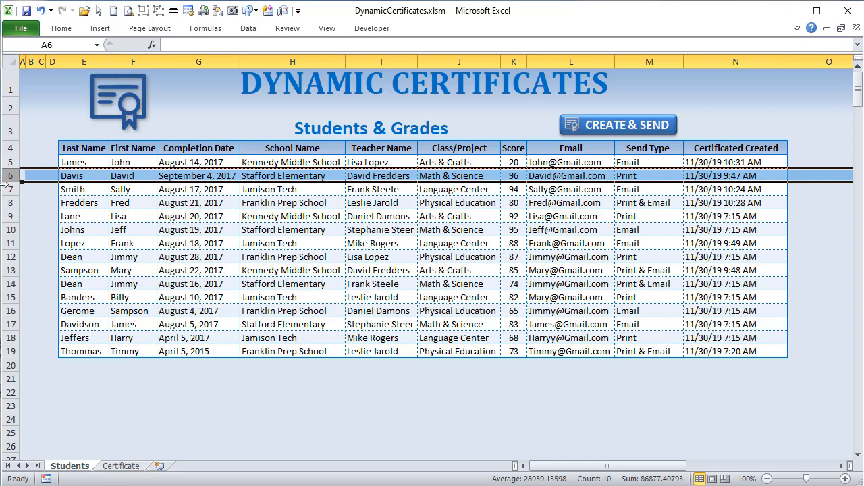
Step: Set the Certificate sheet's Student Row in B4 to 5 and review the matching row on the Students sheet
left_click(117, 469)
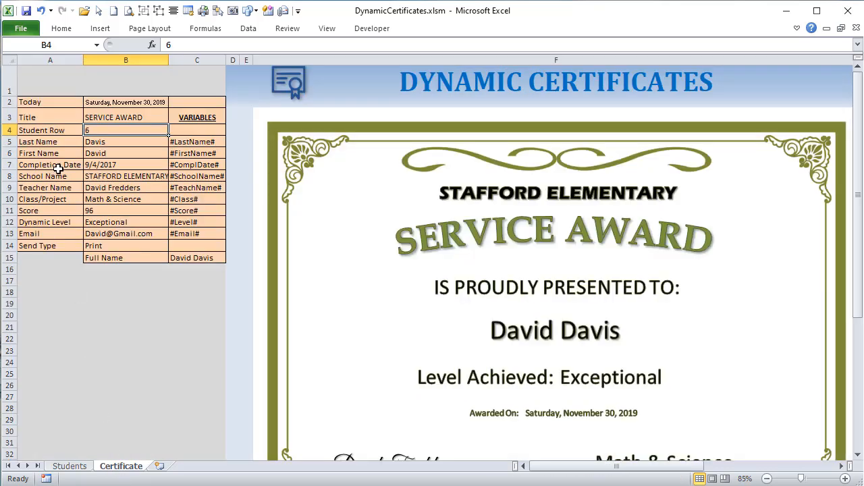
type("5")
key("Return")
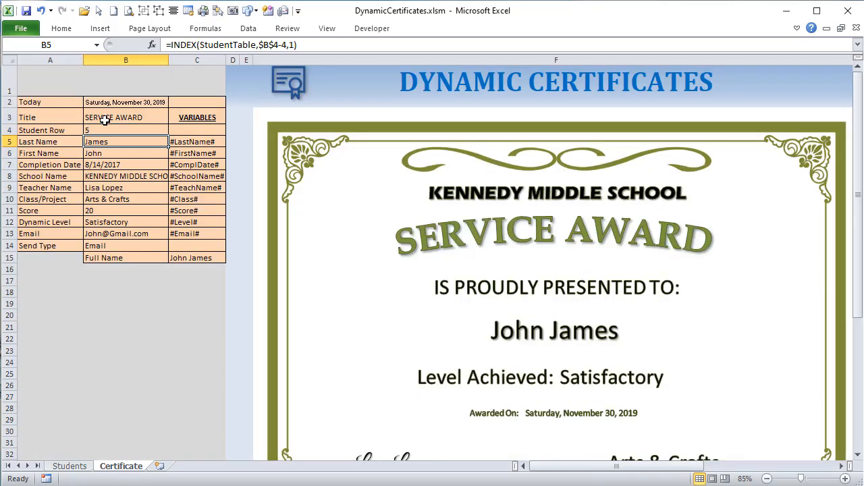
left_click(80, 466)
left_click(19, 162)
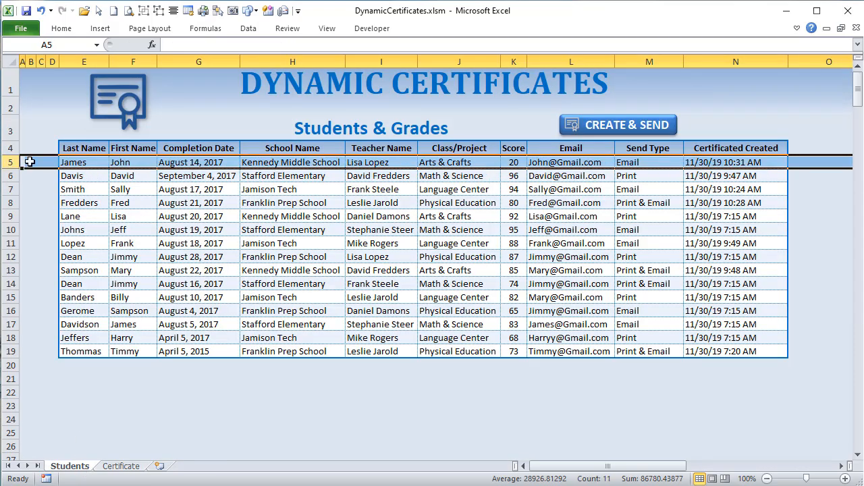
left_click_drag(71, 162, 740, 160)
Step: Examine the INDEX formula in the Last Name cell B5 on the Certificate sheet without changing it
left_click(126, 467)
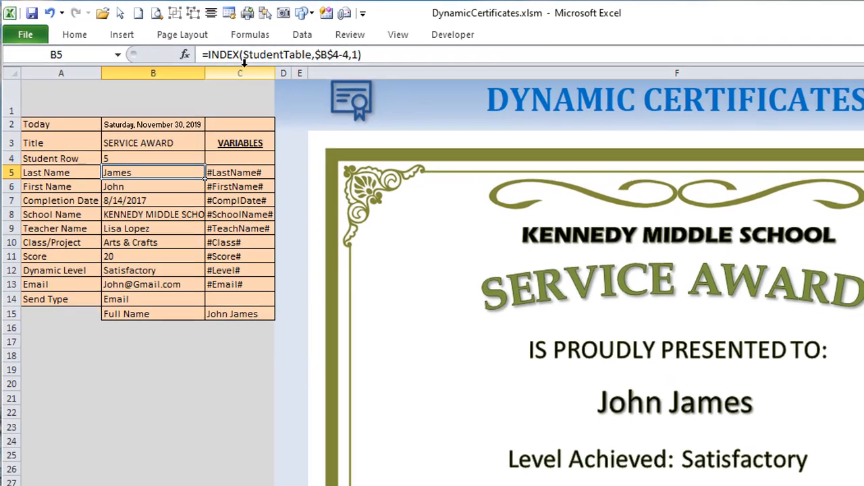
left_click(220, 45)
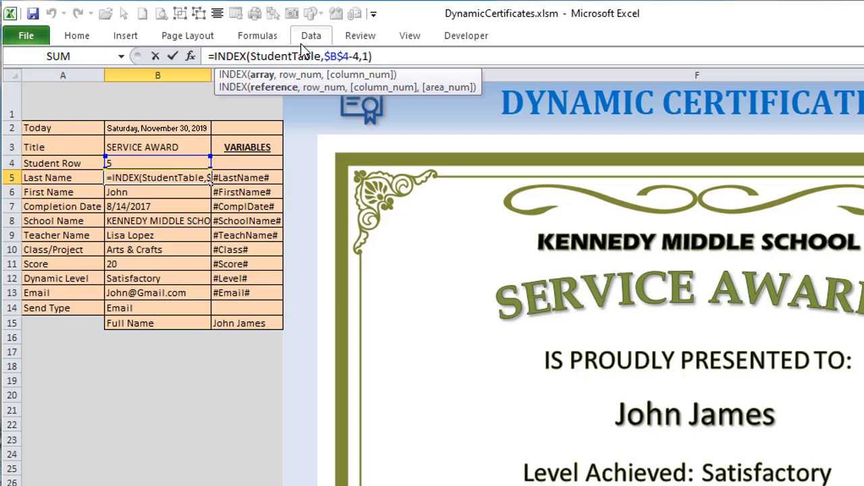
key("Return")
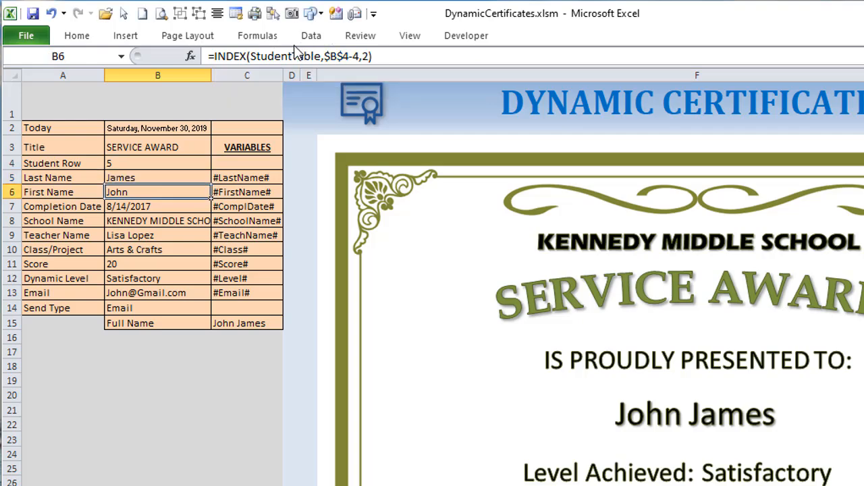
Step: Look up the StudentTable defined name in the Name Manager and show the range it covers on the Students sheet
left_click(268, 41)
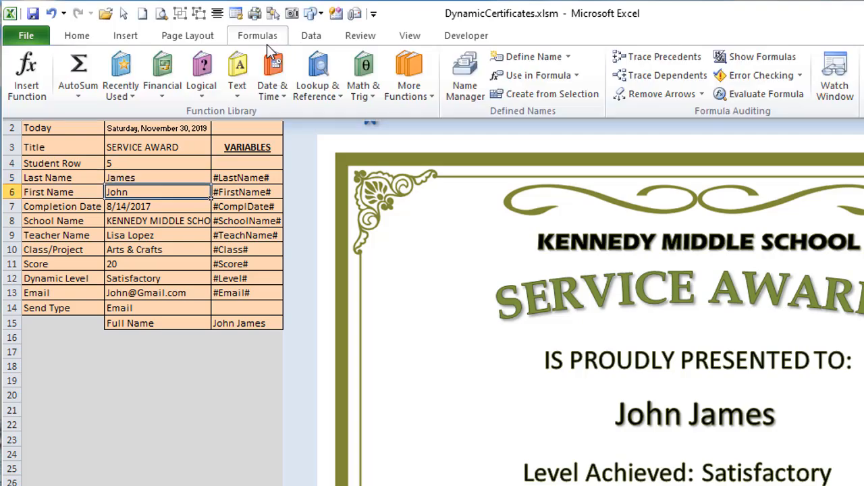
left_click(473, 98)
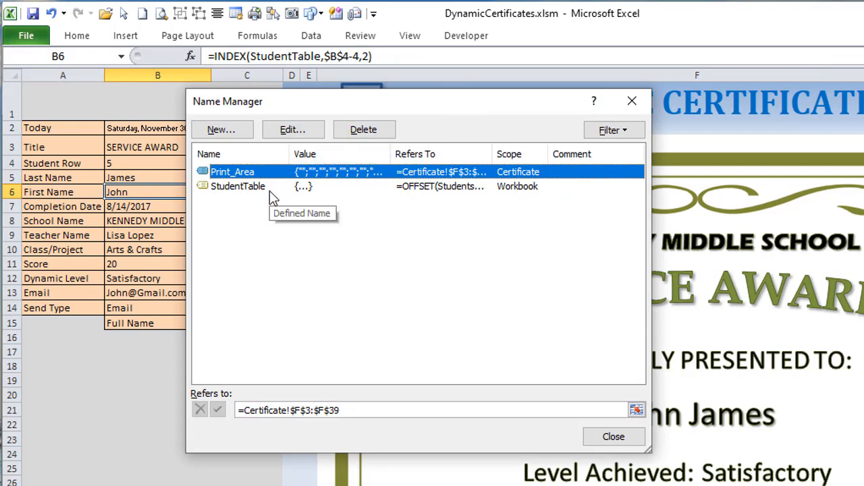
left_click(257, 187)
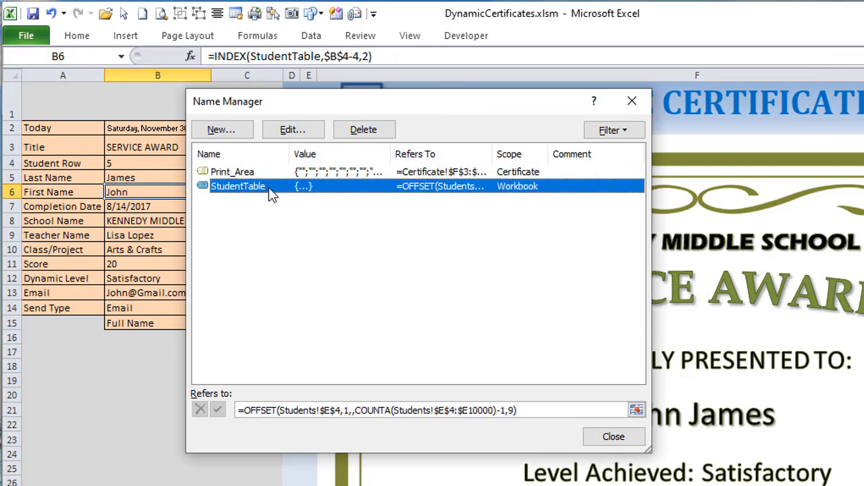
key("Tab")
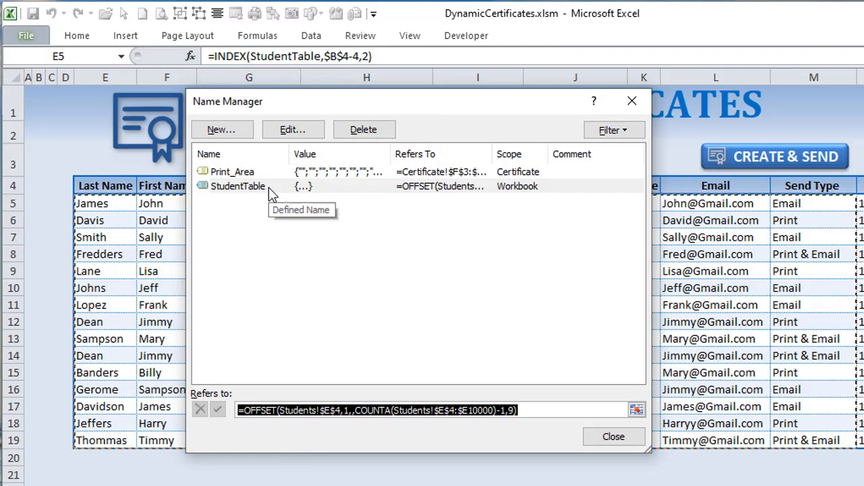
left_click_drag(408, 109, 432, 108)
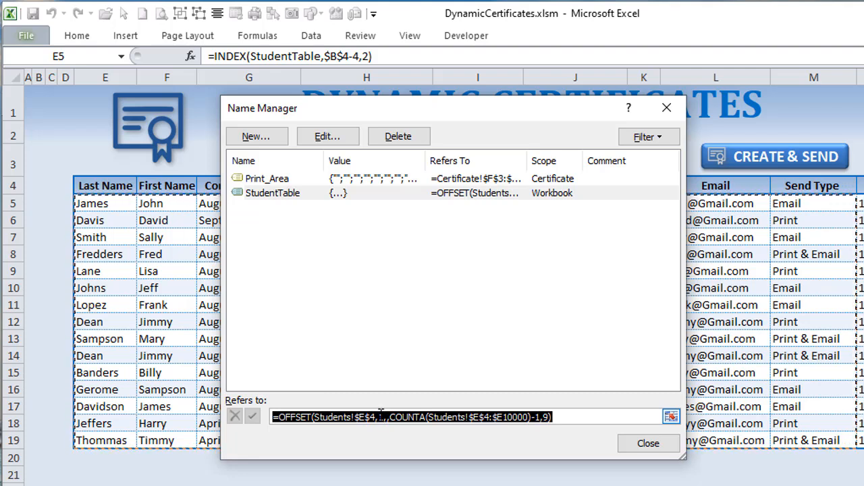
Step: Examine the row offset, COUNTA height and column width arguments of StudentTable's OFFSET formula, keeping the width at 9, and close the Name Manager
left_click(379, 416)
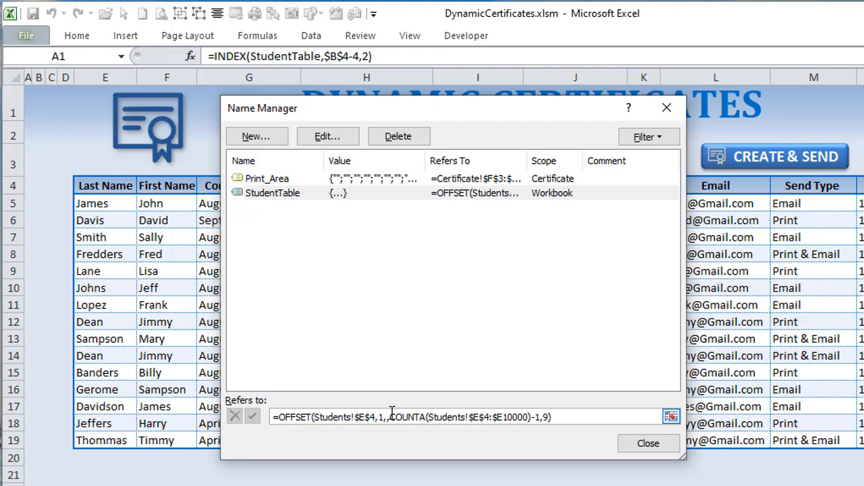
left_click_drag(533, 416, 392, 417)
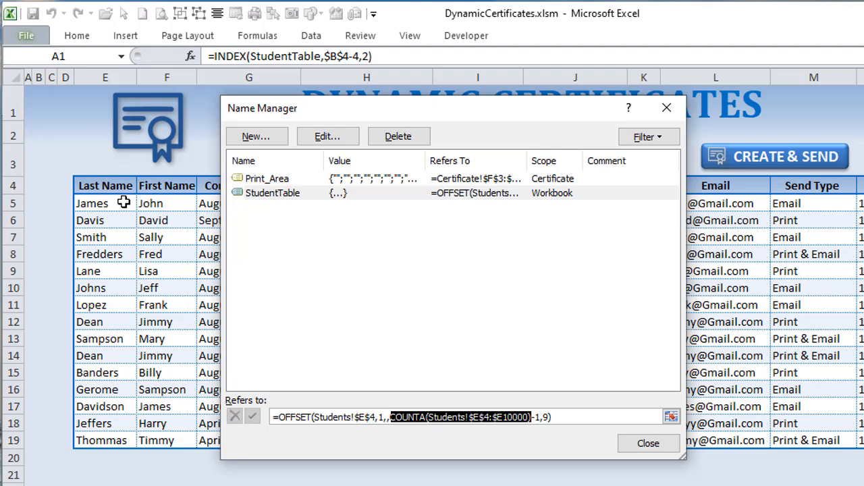
left_click(537, 416)
left_click_drag(537, 417, 532, 417)
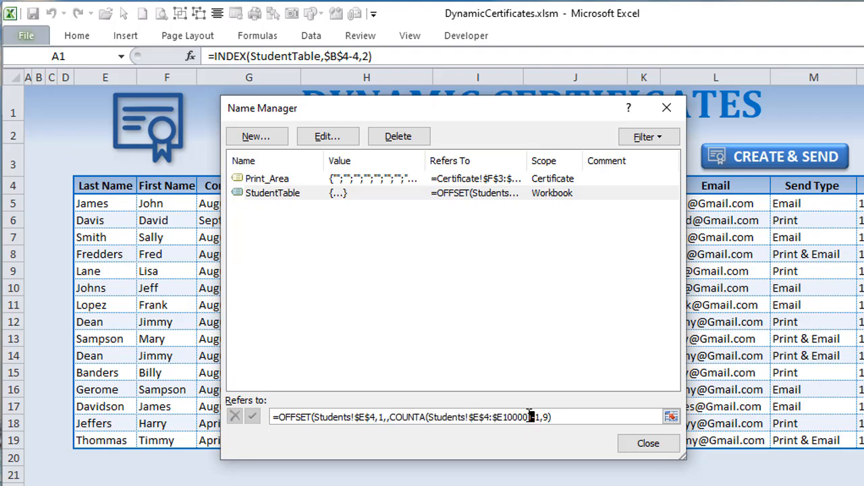
left_click_drag(489, 417, 469, 416)
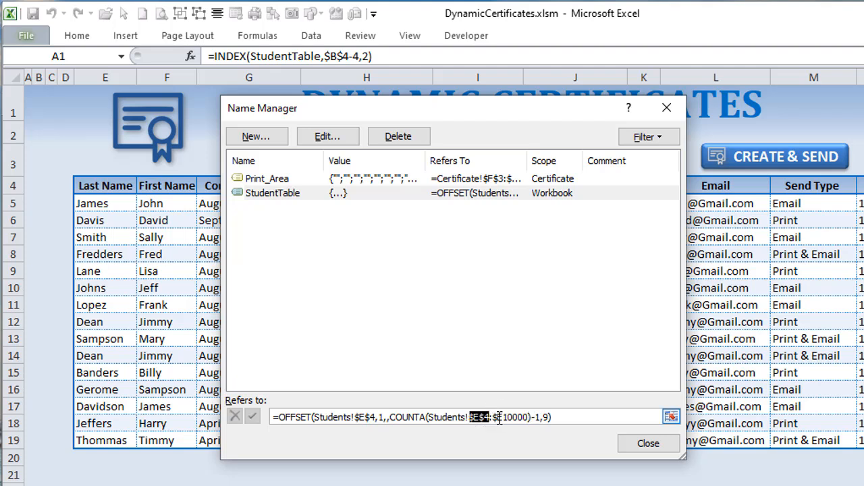
left_click(545, 417)
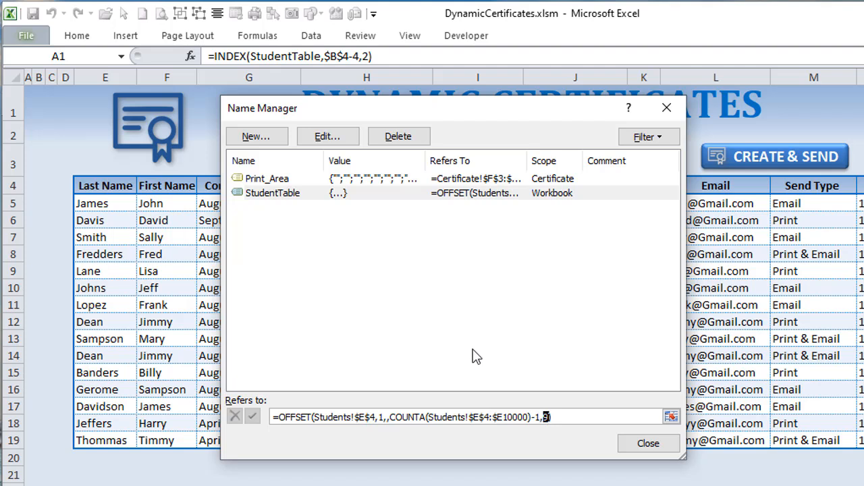
type("9")
key("Return")
left_click(504, 413)
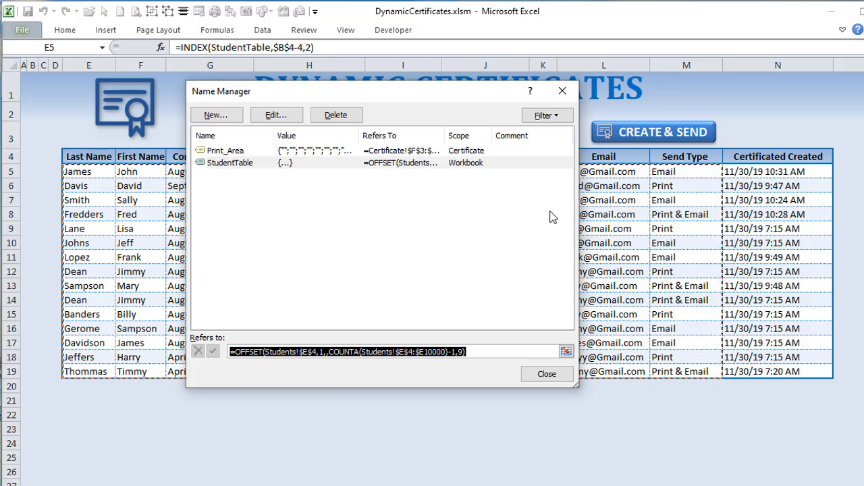
left_click(538, 380)
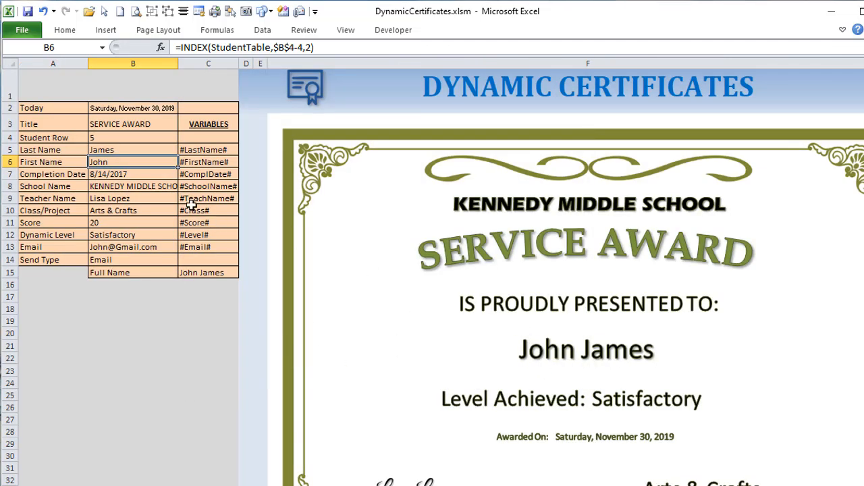
Step: Examine the StudentTable and $B$4 arguments of the INDEX formulas in First Name B6 and Last Name B5 on the Certificate sheet
left_click(231, 49)
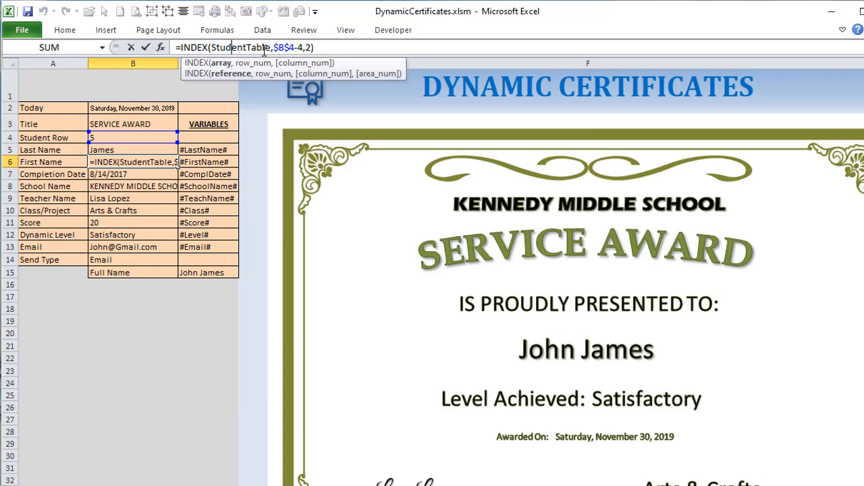
left_click_drag(269, 49, 207, 49)
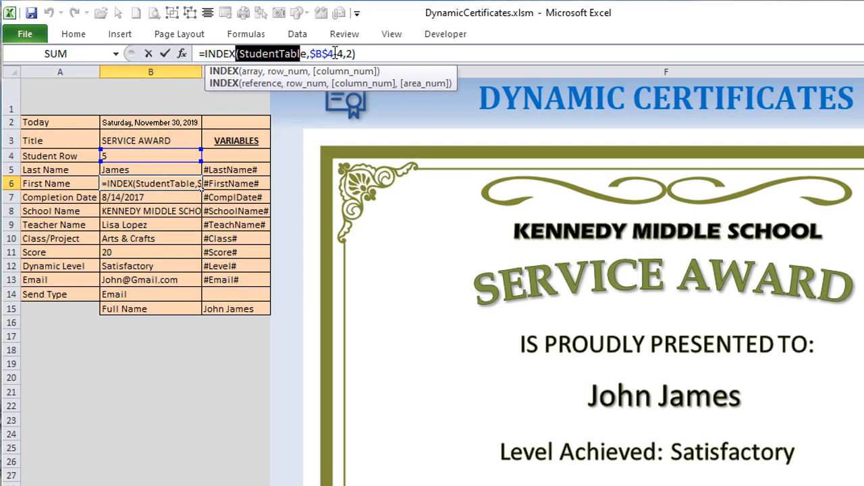
left_click_drag(335, 54, 317, 55)
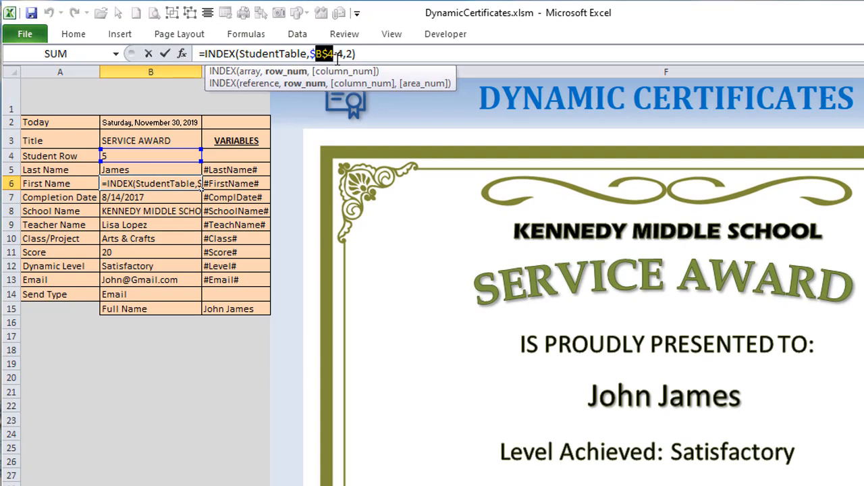
key("Escape")
key("Up")
left_click_drag(336, 53, 310, 54)
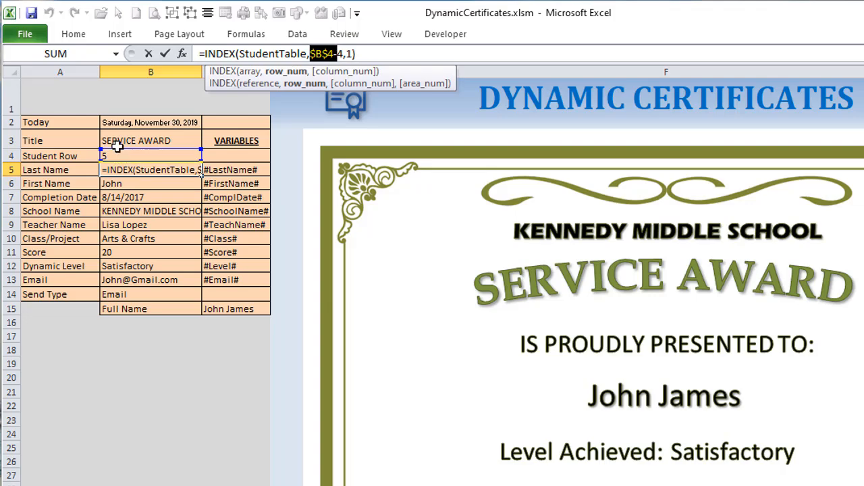
key("Return")
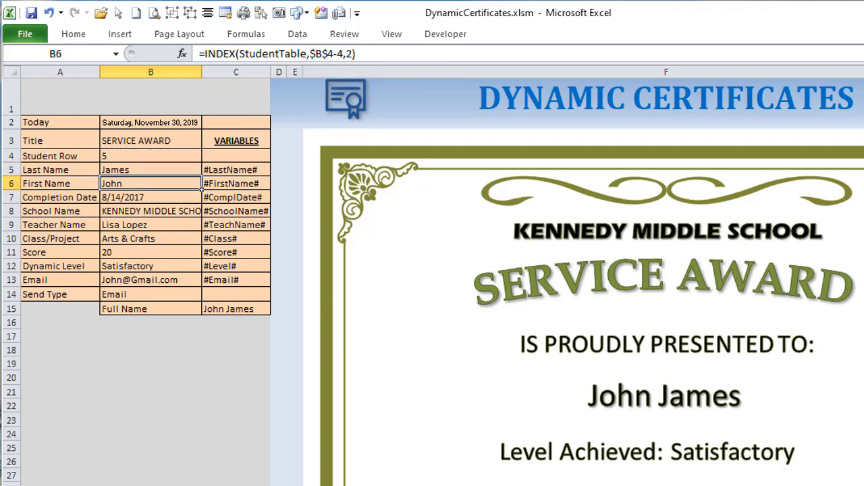
Step: Trace the student rows from row 5 to row 9 on the Students sheet to relate them to table positions
key("ctrl+Page_Up")
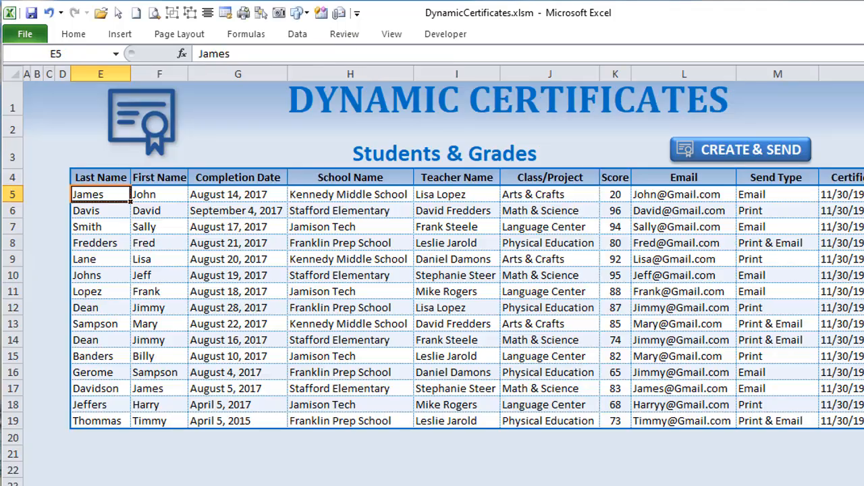
left_click(106, 211)
left_click(107, 226)
left_click(106, 243)
left_click(95, 257)
left_click_drag(82, 257, 169, 259)
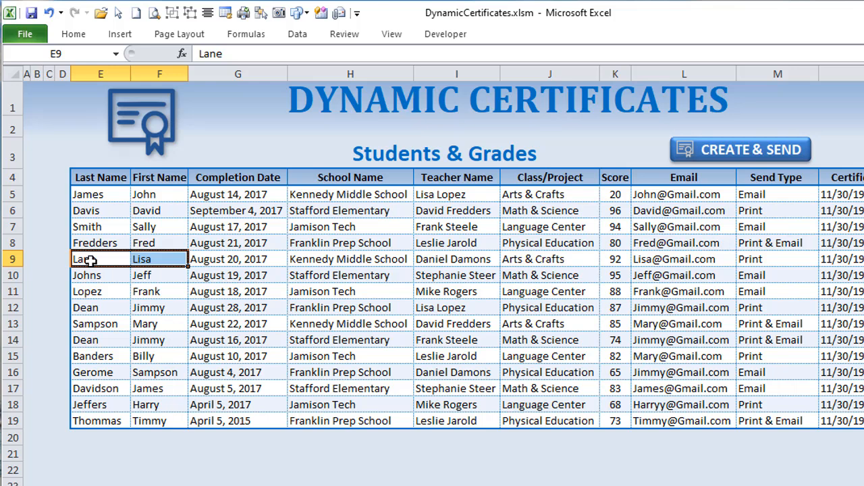
left_click(11, 195)
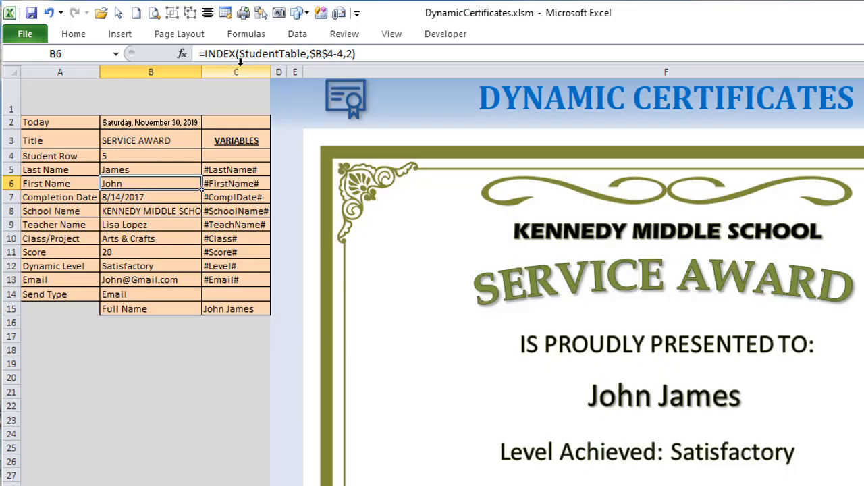
Step: Examine the row and column arguments in B6's formula and match them to the Last Name and First Name cells in Students row 5
left_click_drag(333, 54, 316, 53)
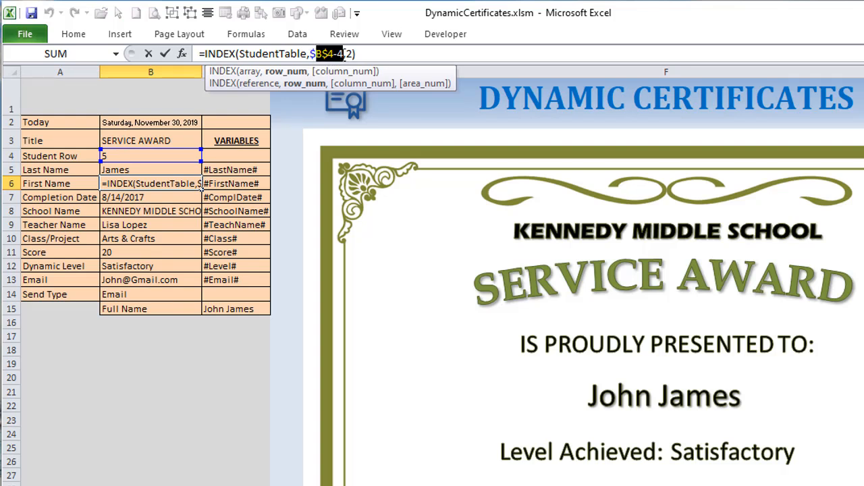
left_click(353, 54)
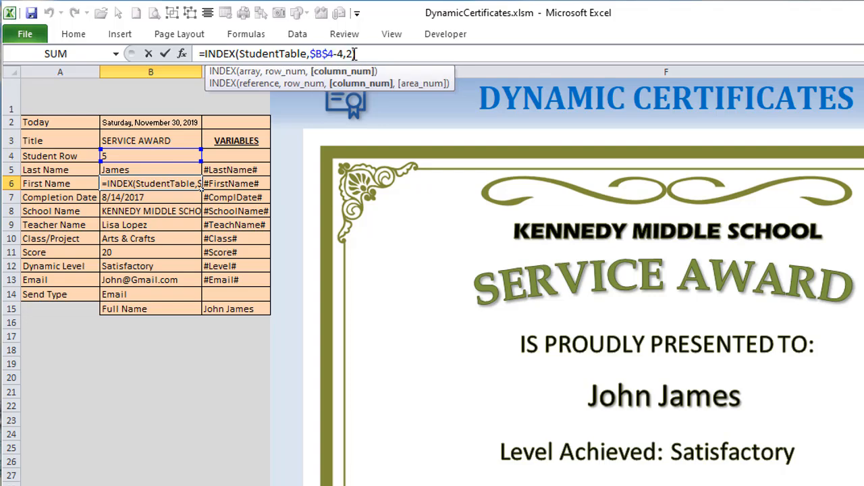
key("Return")
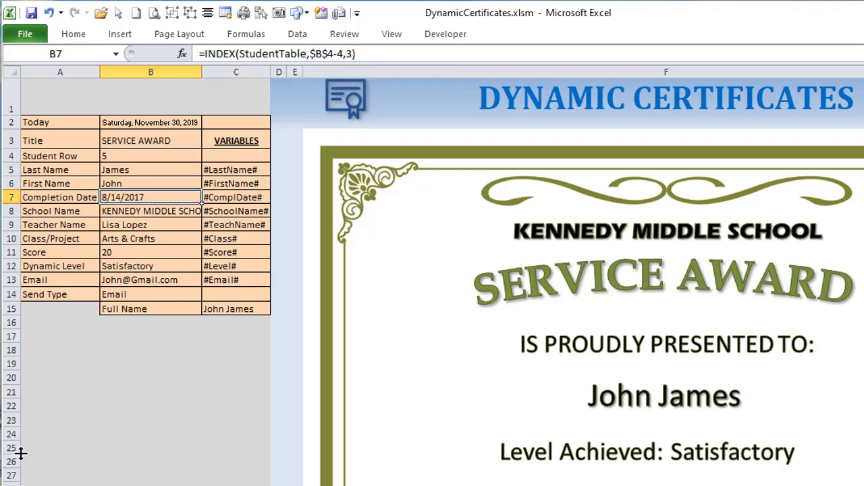
key("ctrl+Page_Down")
left_click(126, 195)
left_click(146, 194)
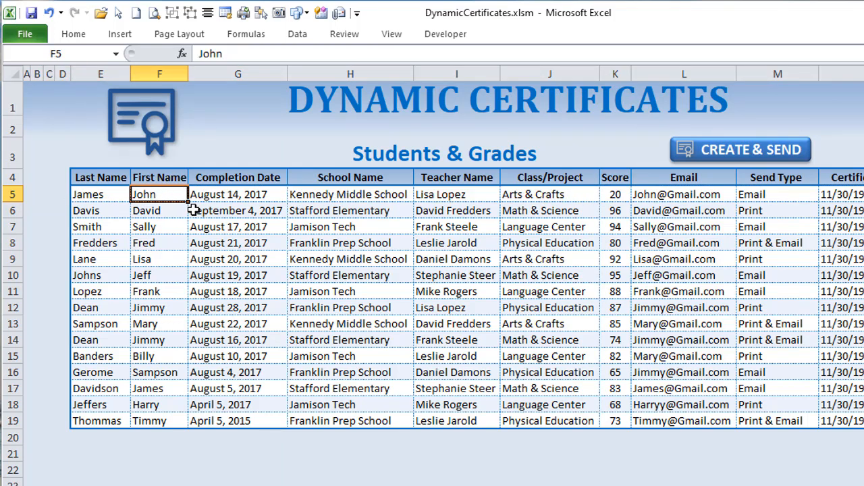
left_click(118, 197)
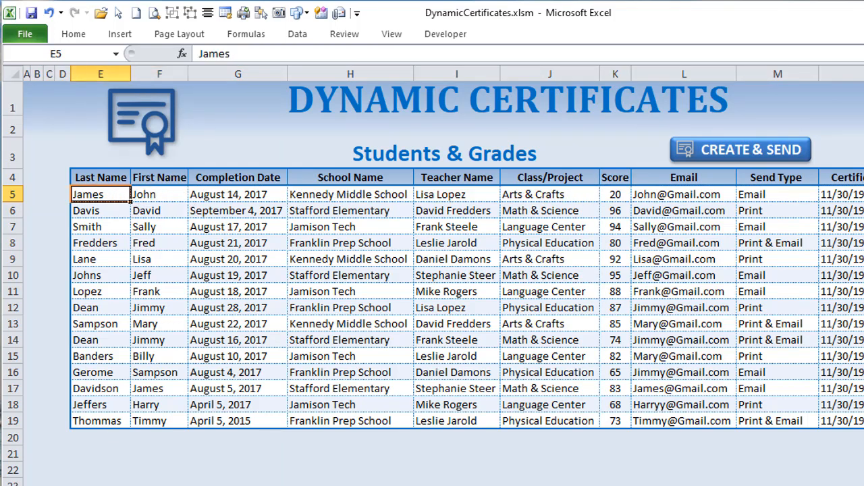
key("ctrl+Page_Up")
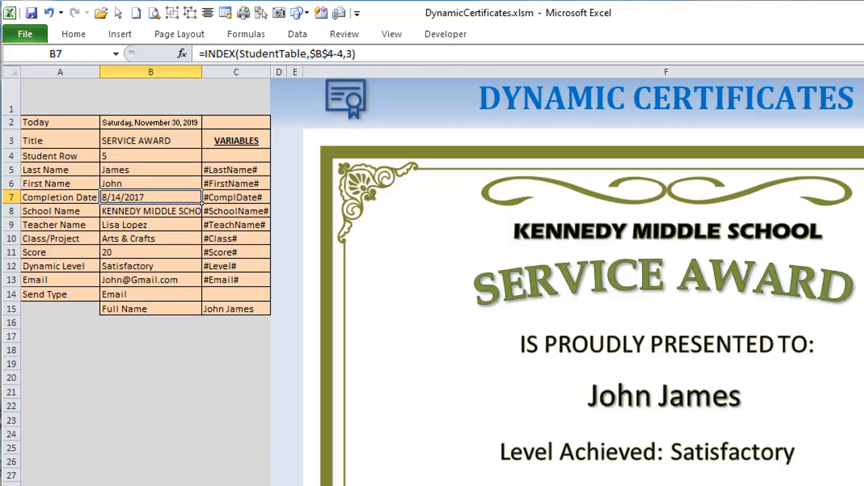
Step: Compare the row and column arguments of the INDEX formulas in Last Name, First Name and Completion Date, cells B5 to B7
left_click(145, 168)
left_click(145, 179)
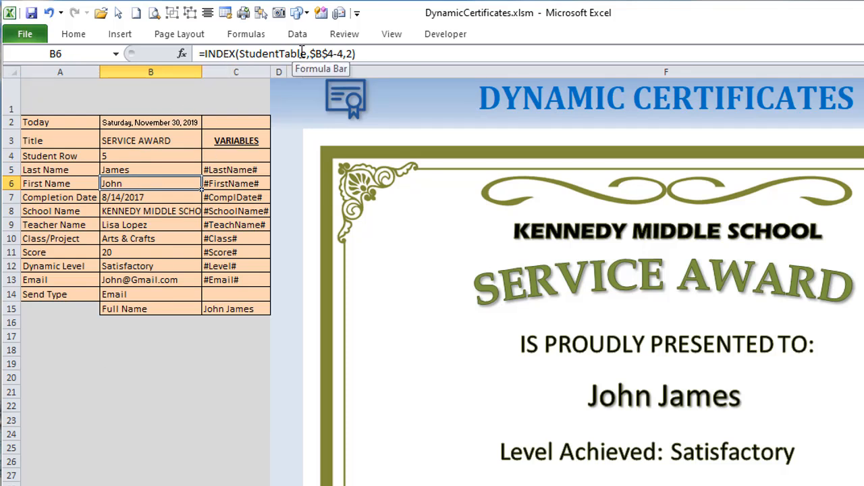
left_click(343, 54)
left_click_drag(343, 54, 307, 54)
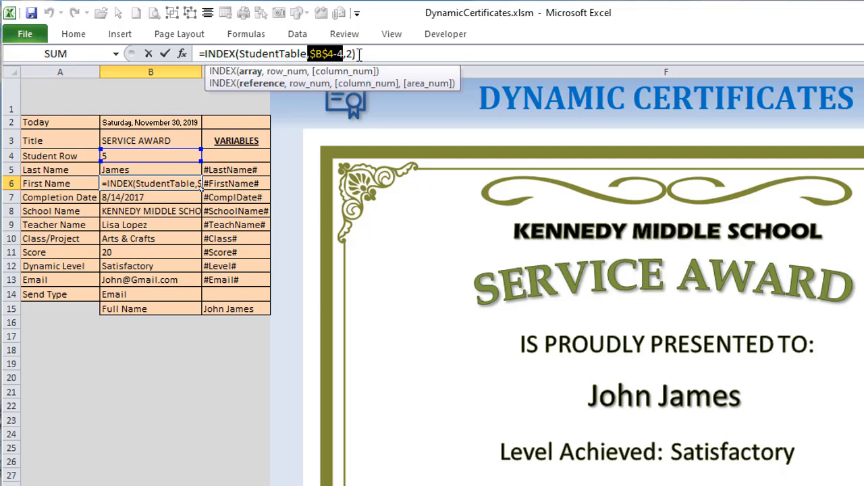
key("Return")
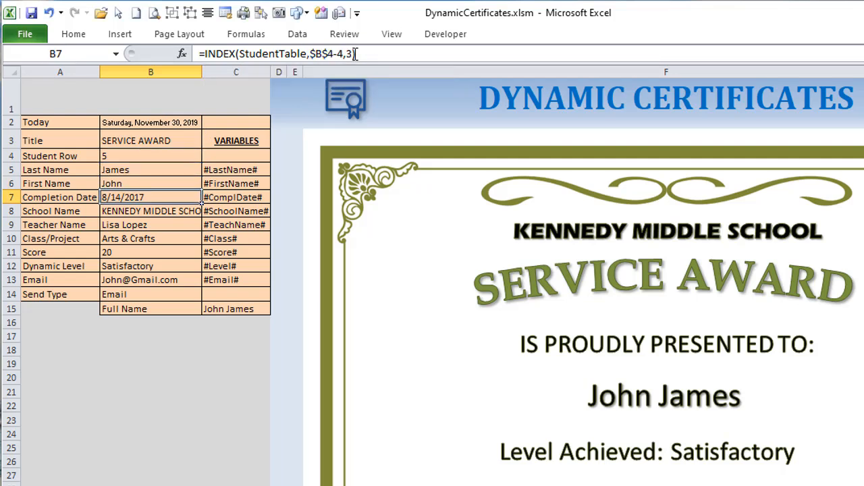
key("Up")
key("Up")
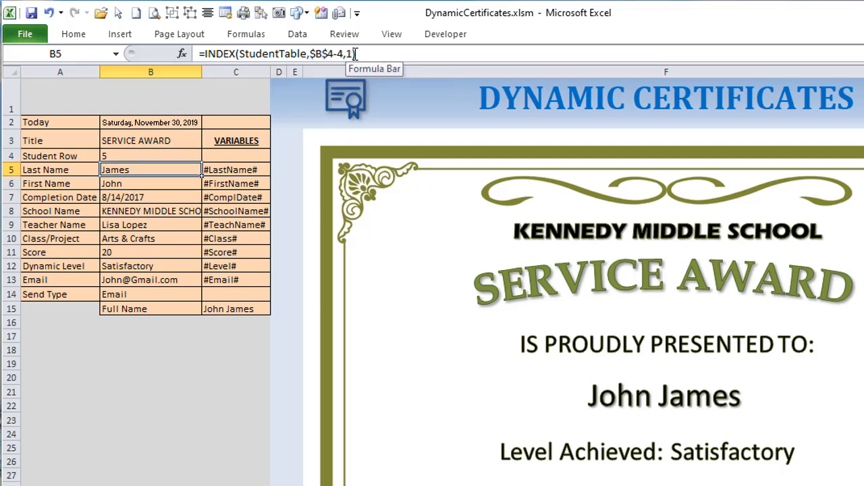
key("Down")
key("Down")
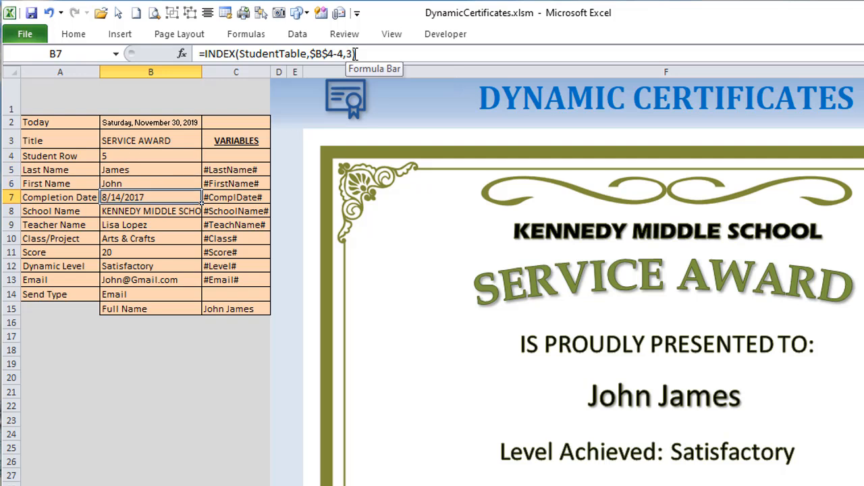
Step: Examine the UPPER function and the column argument in the School Name formula in B8 without changing it
left_click(166, 211)
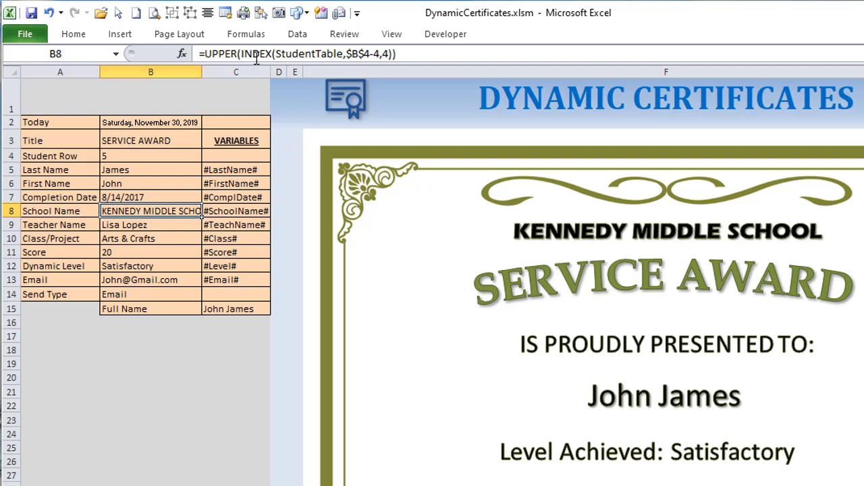
left_click(390, 53)
double_click(385, 53)
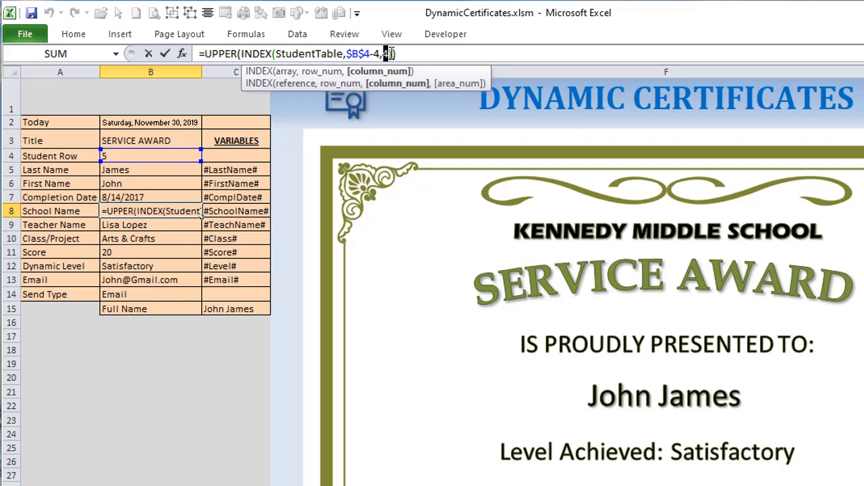
key("Return")
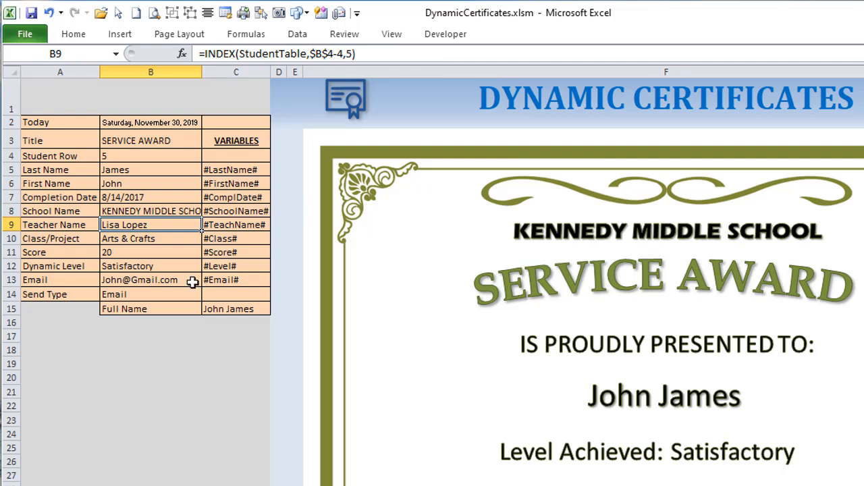
left_click(187, 209)
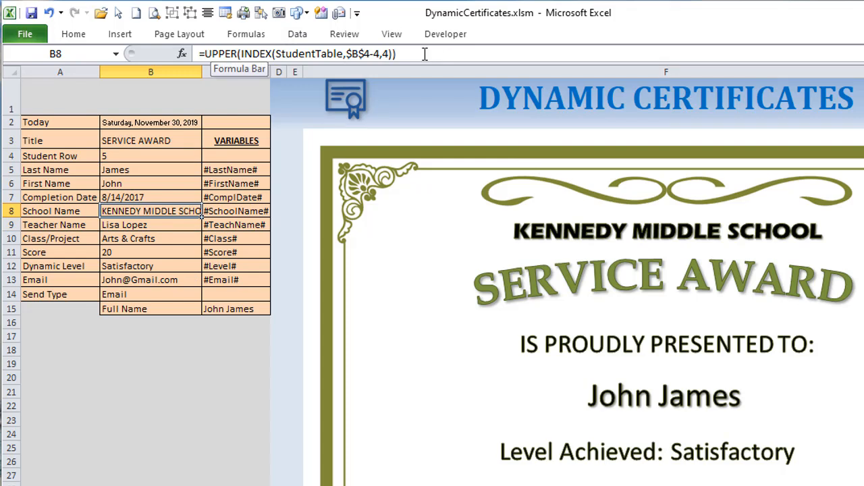
Step: Review the Teacher Name, Class/Project, Score and Dynamic Level formulas in B9 to B12, and bring up the Students sheet for comparison
key("Down")
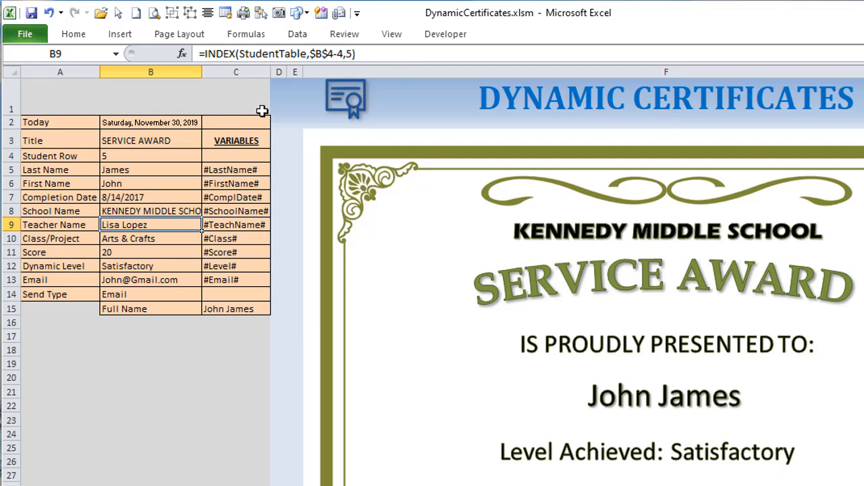
key("Down")
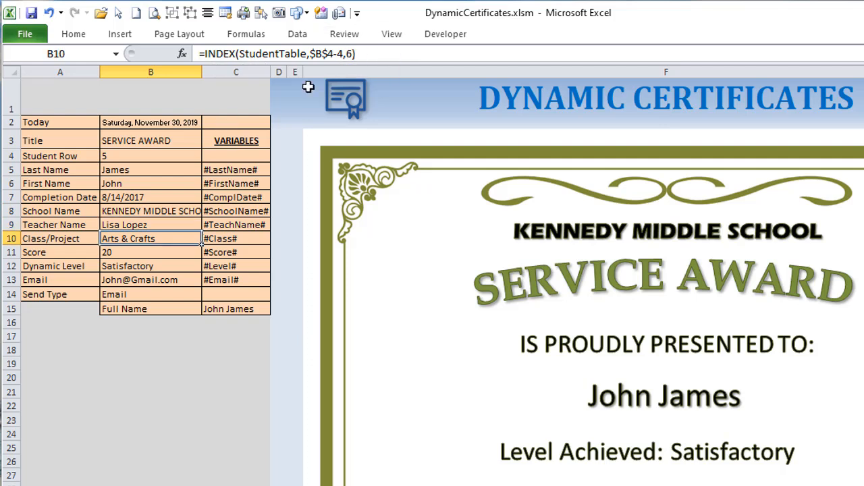
key("Down")
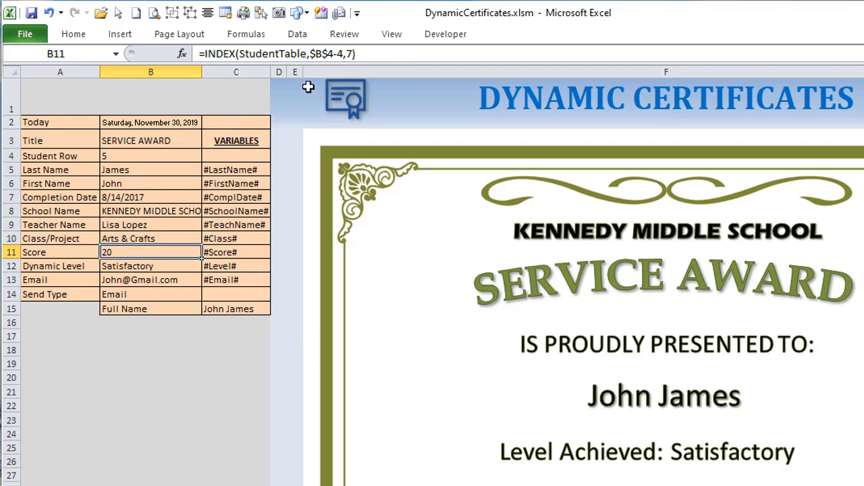
key("Down")
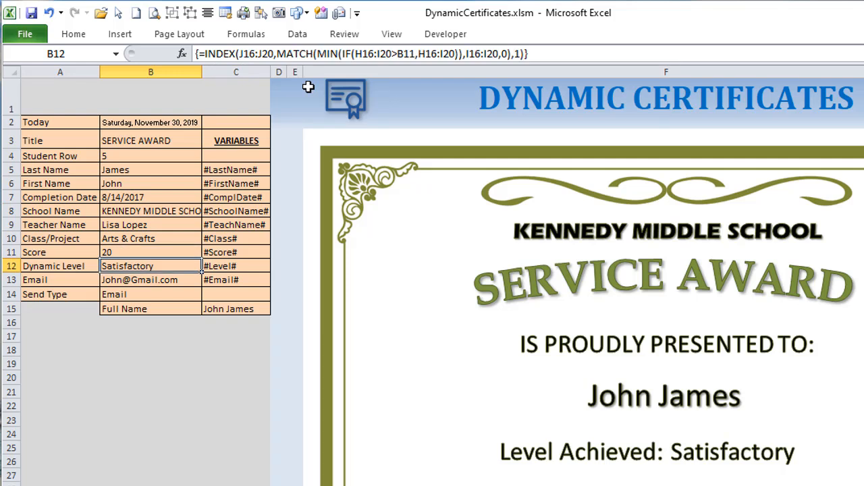
key("Up")
key("Down")
key("ctrl+Page_Down")
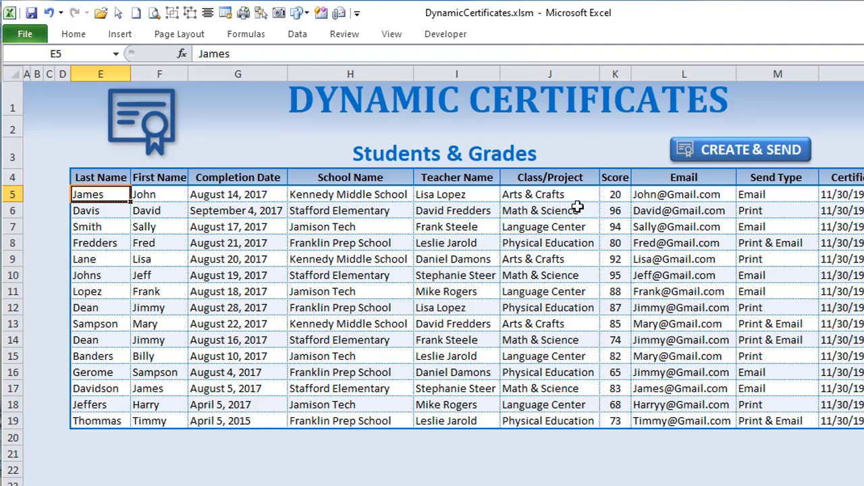
Step: Review the Score column on the Students sheet, and compare it with the From, To and Level entries in the certificate sheet's level table
left_click_drag(615, 194, 616, 324)
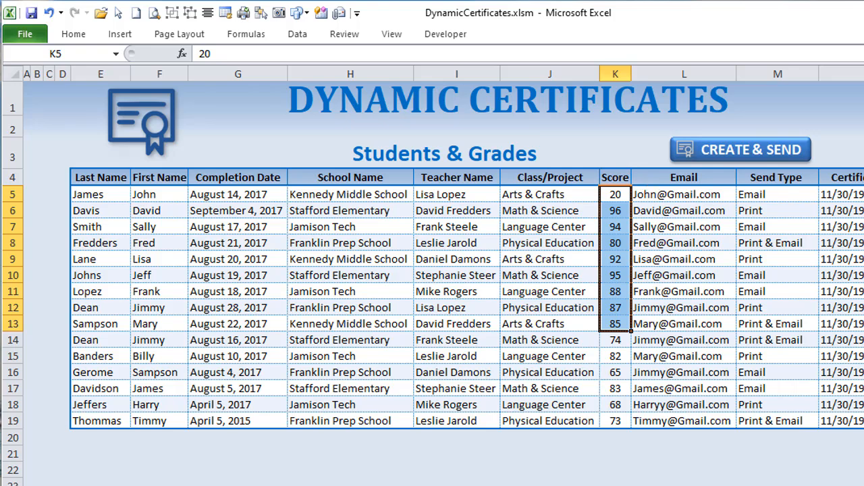
key("ctrl+Page_Up")
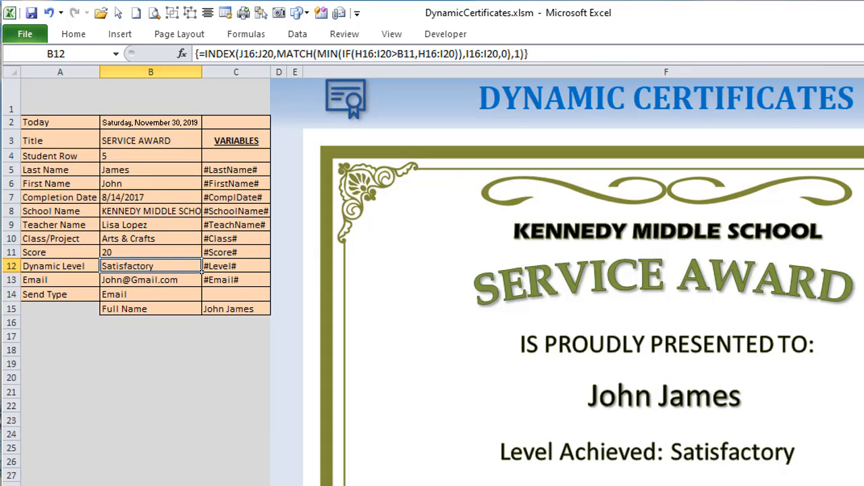
scroll(442, 276, "right", 9)
scroll(442, 275, "left", 3)
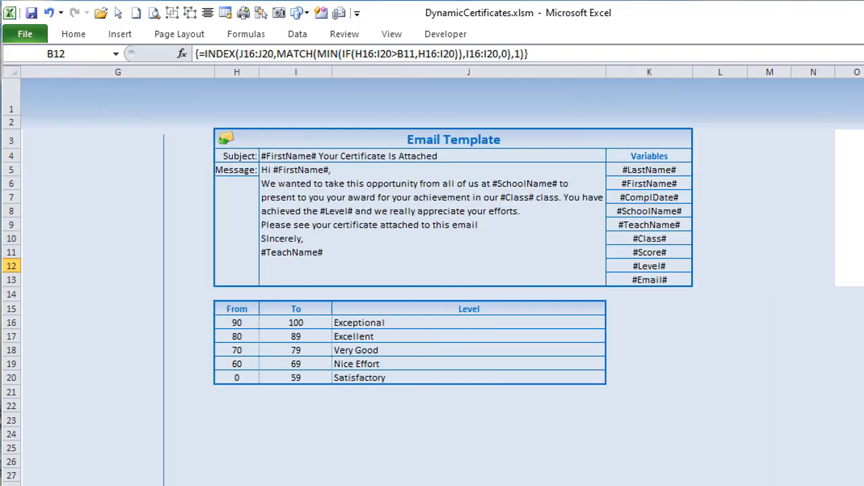
left_click(245, 324)
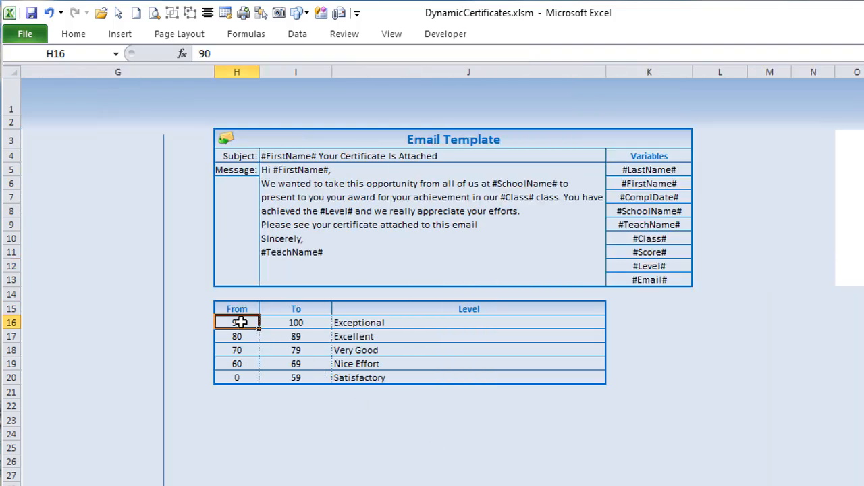
left_click(265, 323)
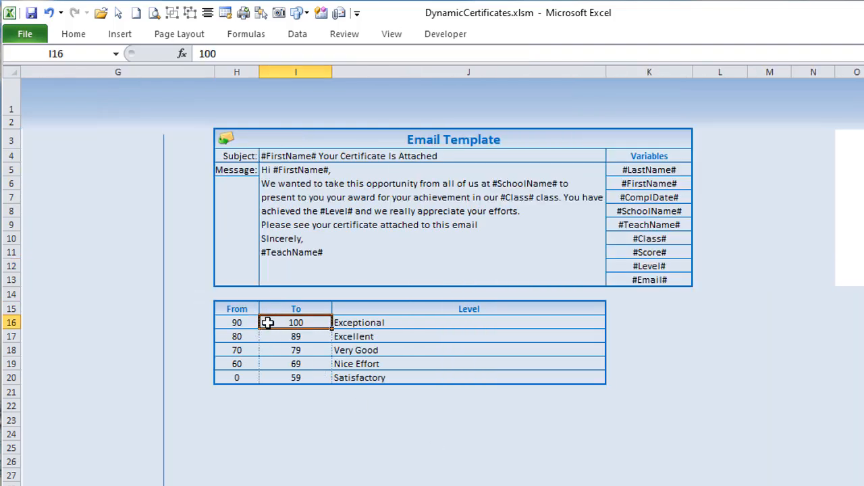
left_click(359, 324)
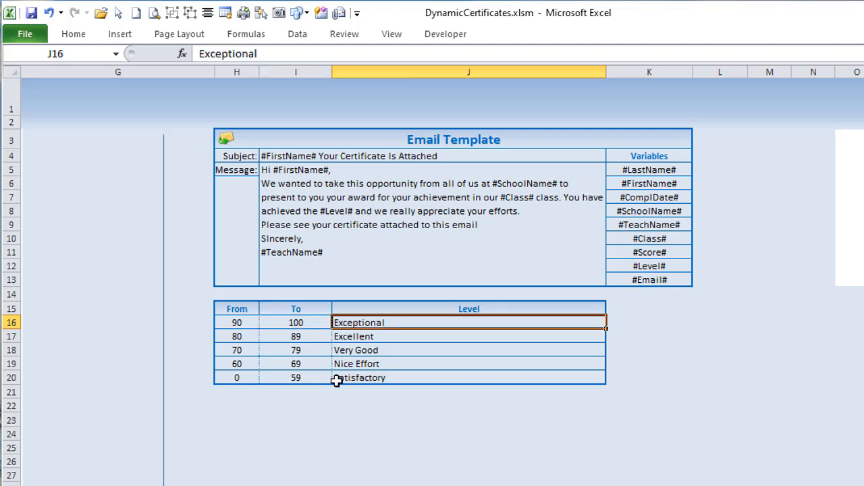
left_click(233, 337)
left_click(283, 336)
left_click(352, 341)
left_click(243, 350)
left_click(283, 351)
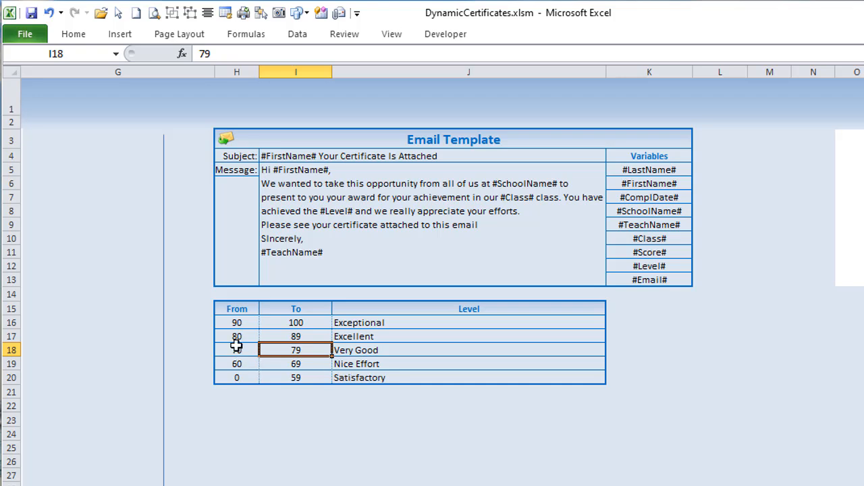
Step: Examine the From/To range H16:I20, the To values in I16:I20 and the level names in J16:J20
left_click_drag(231, 322, 278, 348)
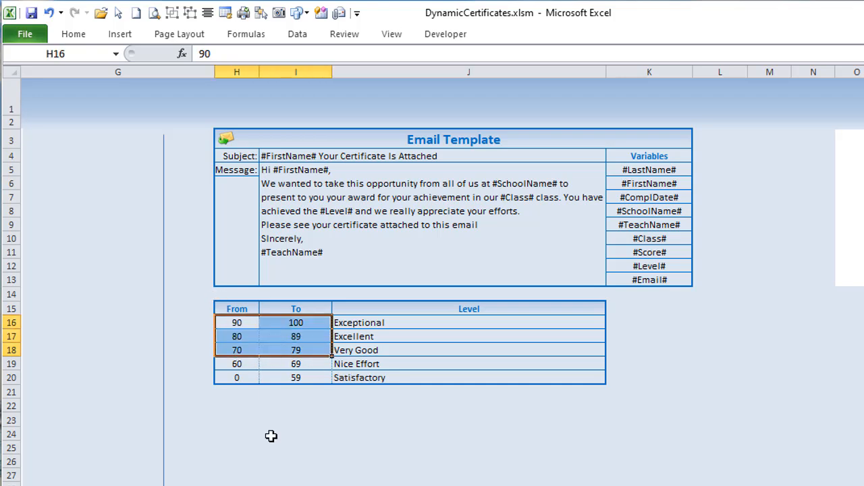
left_click(274, 424)
left_click_drag(230, 322, 286, 371)
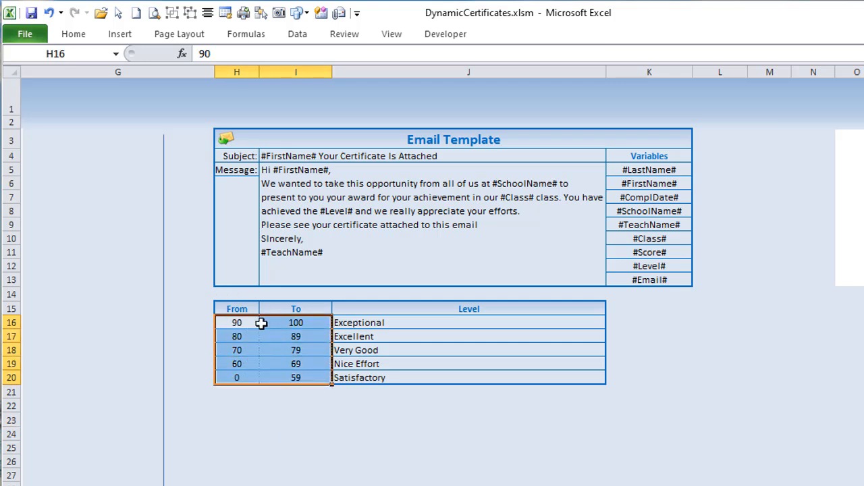
left_click(281, 334)
left_click(283, 321)
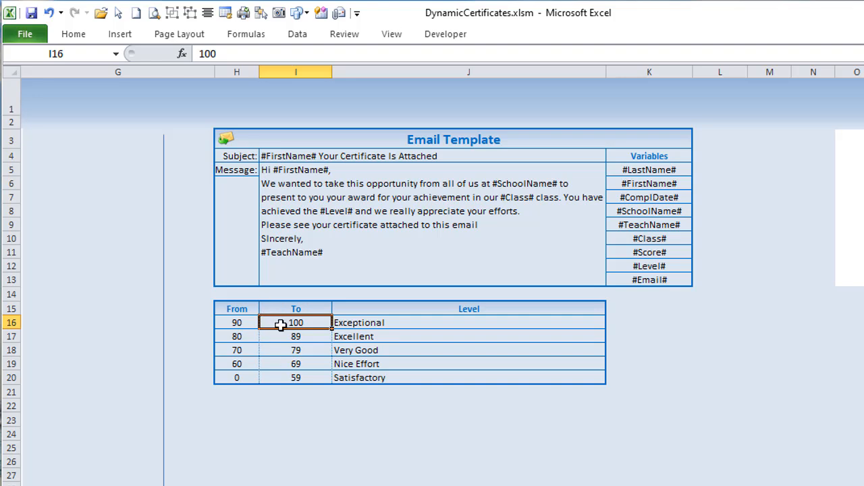
left_click_drag(284, 323, 289, 372)
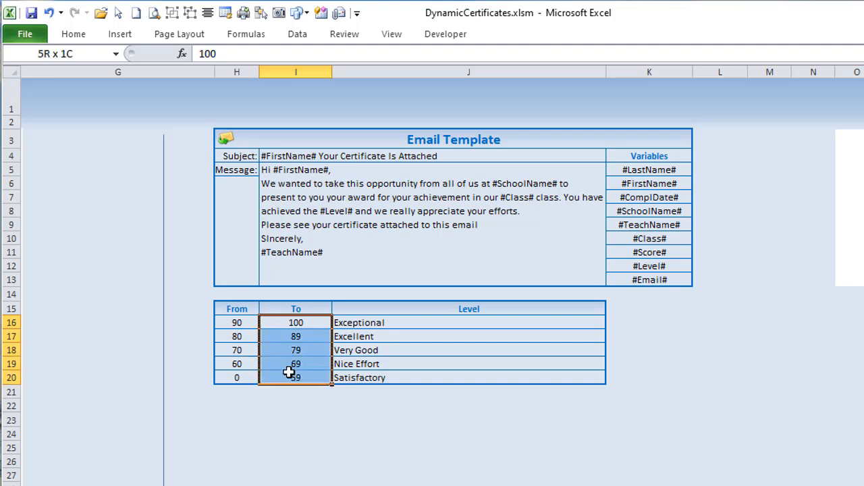
left_click_drag(344, 323, 350, 382)
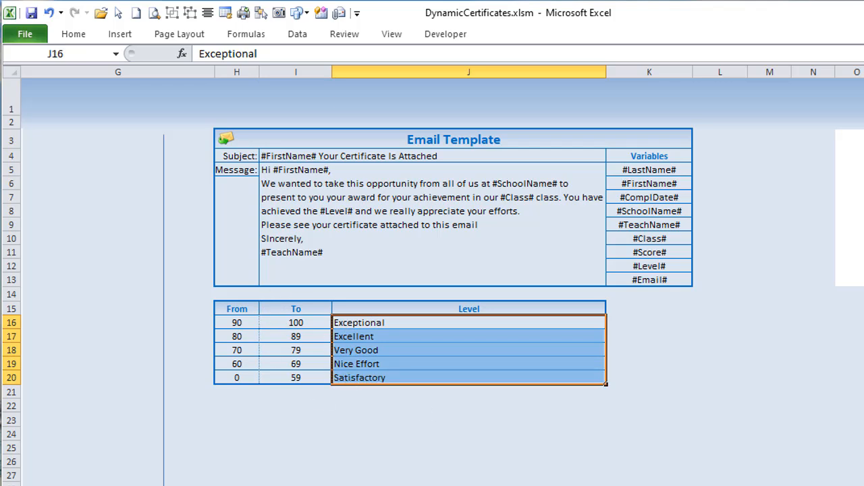
Step: Copy the MIN(IF(H16:I20>B11,H16:I20)) portion of the Dynamic Level formula in B12
scroll(432, 277, "left", 6)
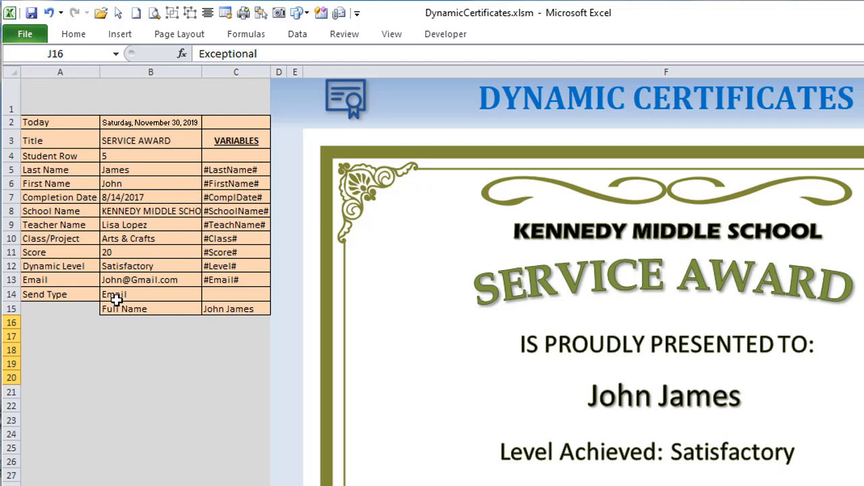
left_click(148, 267)
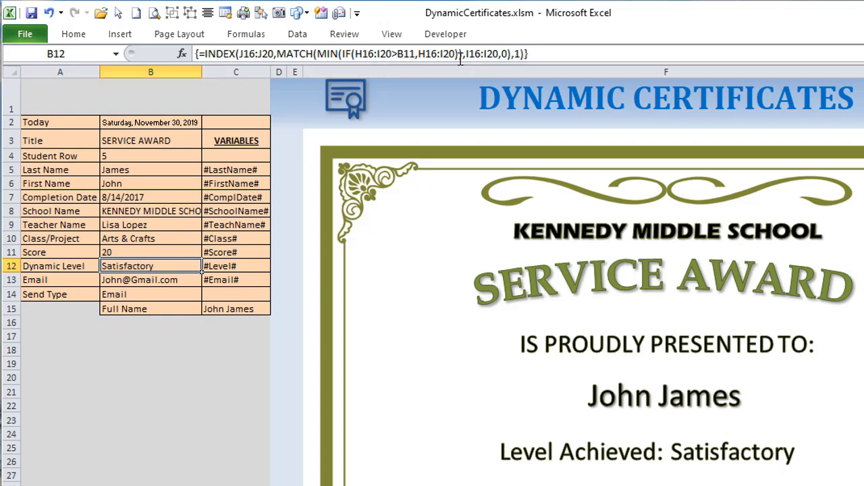
left_click_drag(319, 53, 454, 77)
key("ctrl+c")
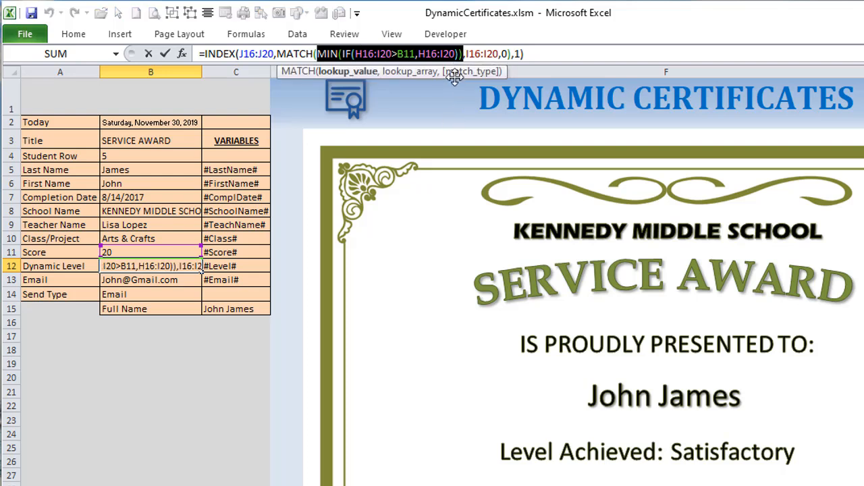
key("Return")
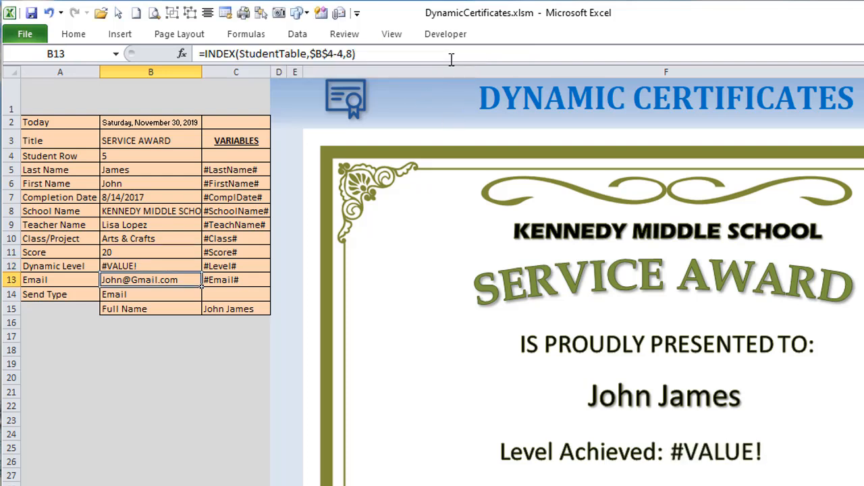
Step: Re-enter the Dynamic Level formula in B12 as an array formula
left_click(155, 266)
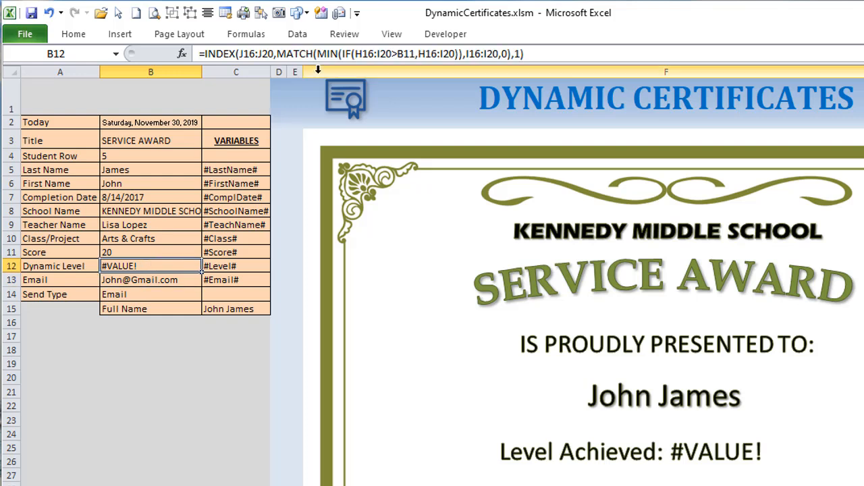
left_click(571, 48)
key("ctrl+shift+Return")
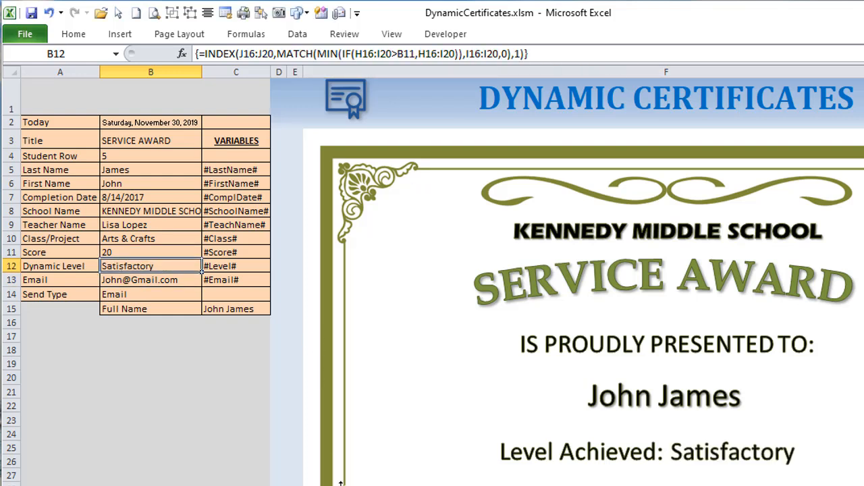
Step: Enter a test score of 85 in cell I22 below the level table
scroll(442, 276, "right", 9)
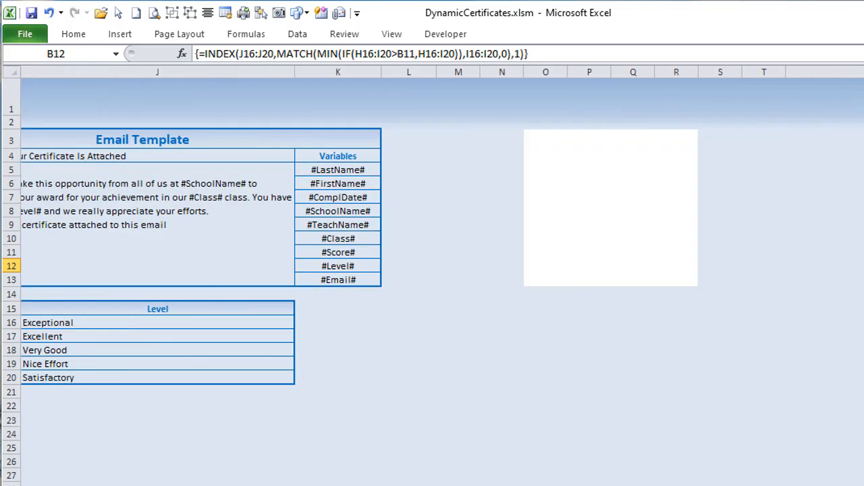
scroll(443, 275, "left", 3)
left_click(302, 406)
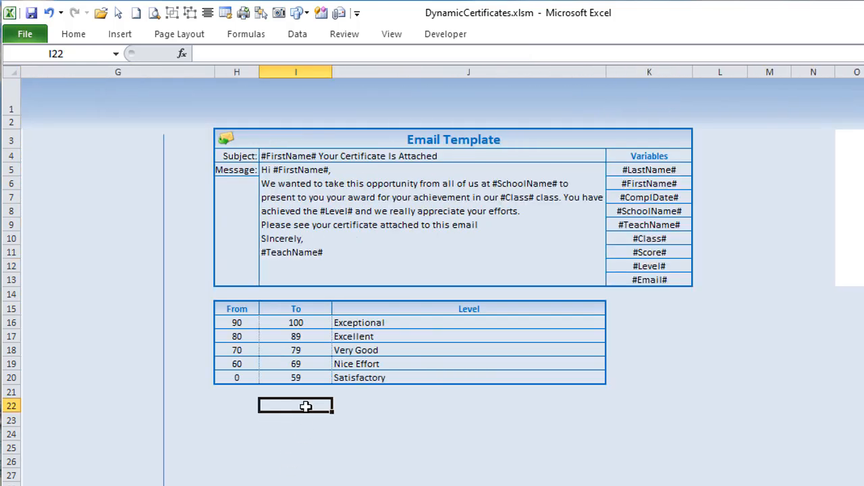
type("85")
key("Return")
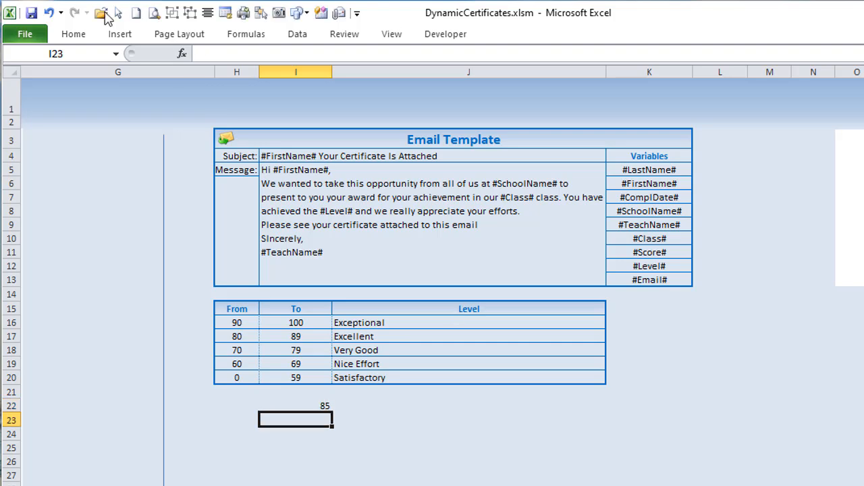
Step: Enter the copied MIN(IF) expression as a formula in I23, replacing the B11 reference with I22
left_click(248, 60)
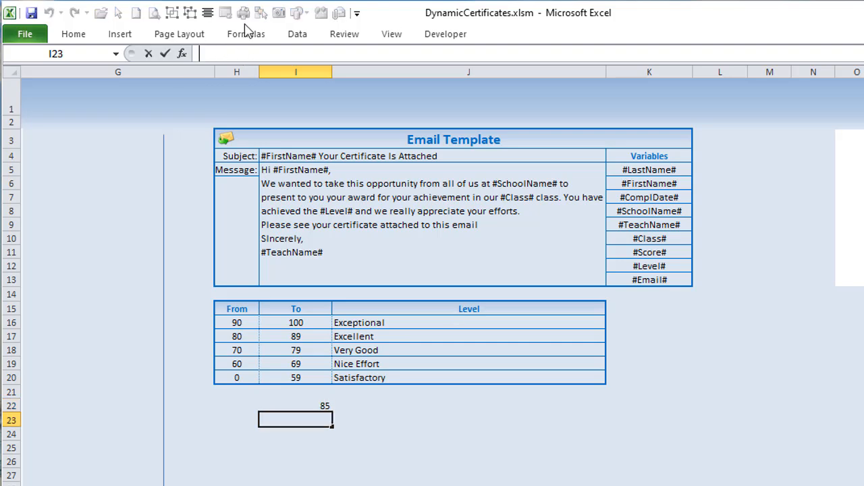
type("=")
key("ctrl+v")
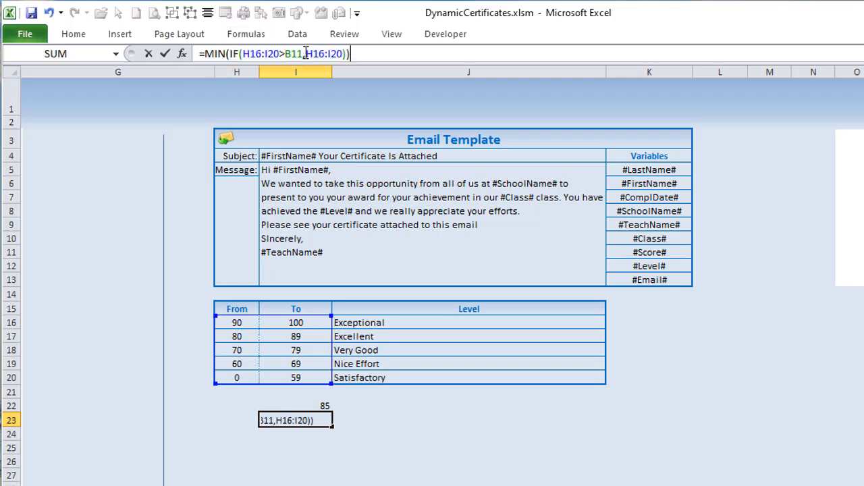
left_click_drag(295, 53, 284, 53)
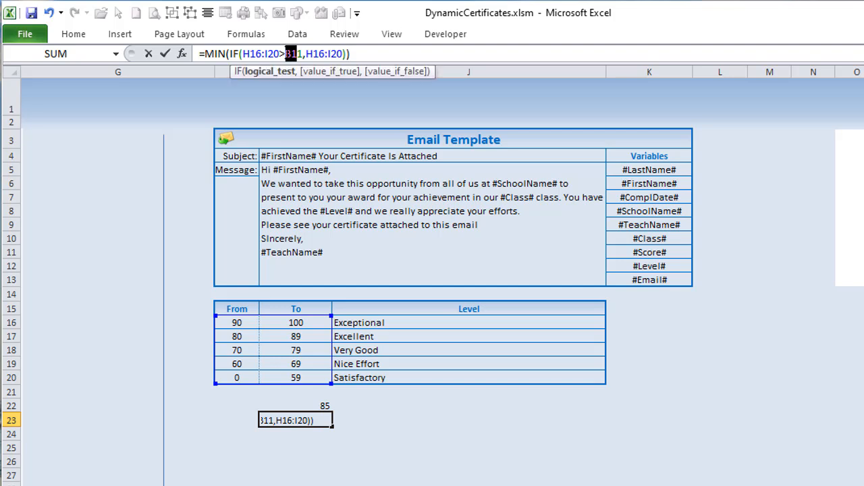
double_click(297, 53)
left_click(314, 405)
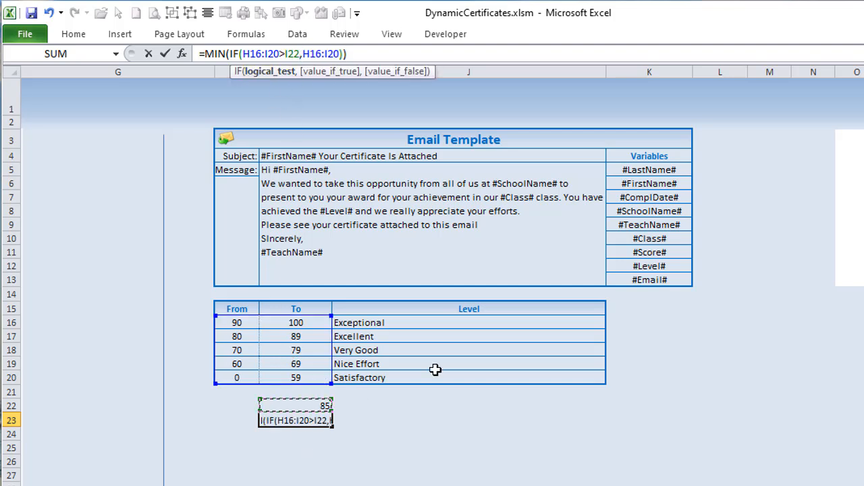
key("Return")
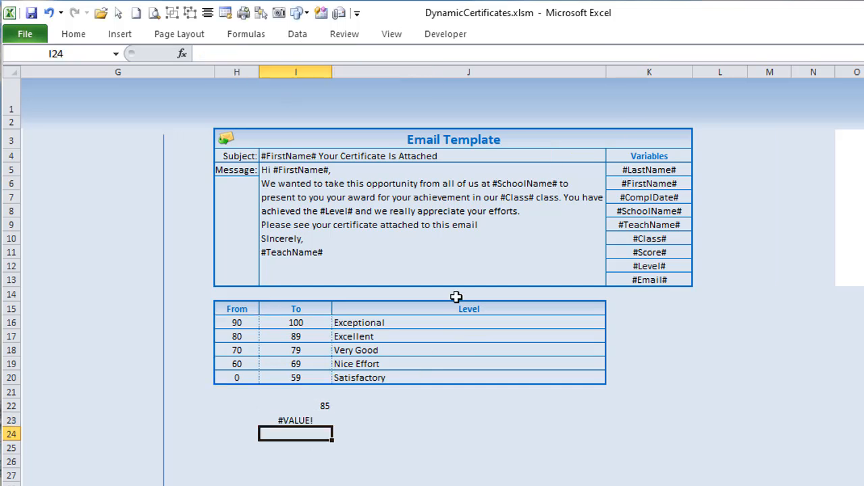
Step: Convert the MIN(IF(H16:I20>I22,H16:I20)) formula in I23 to an array formula
key("Up")
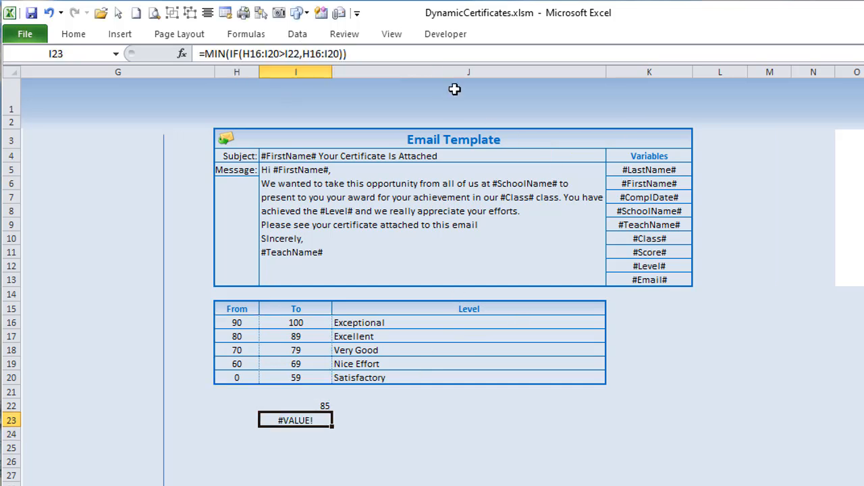
left_click(465, 52)
key("ctrl+shift+Return")
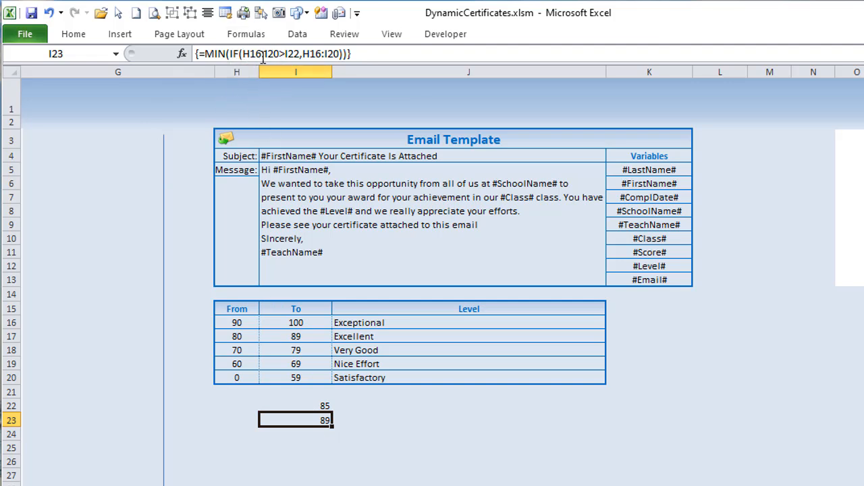
Step: Examine the H16:I20 ranges used in the logical test and the value-if-true argument of I23's formula
left_click_drag(277, 54, 248, 54)
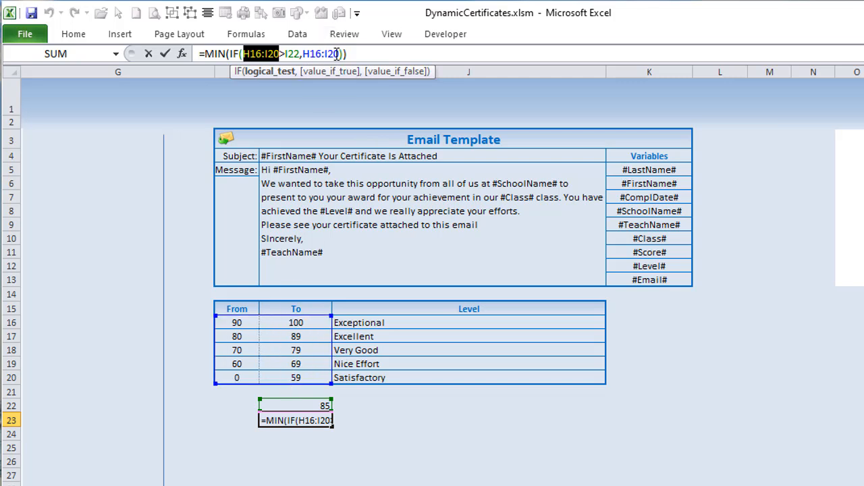
left_click_drag(337, 54, 303, 54)
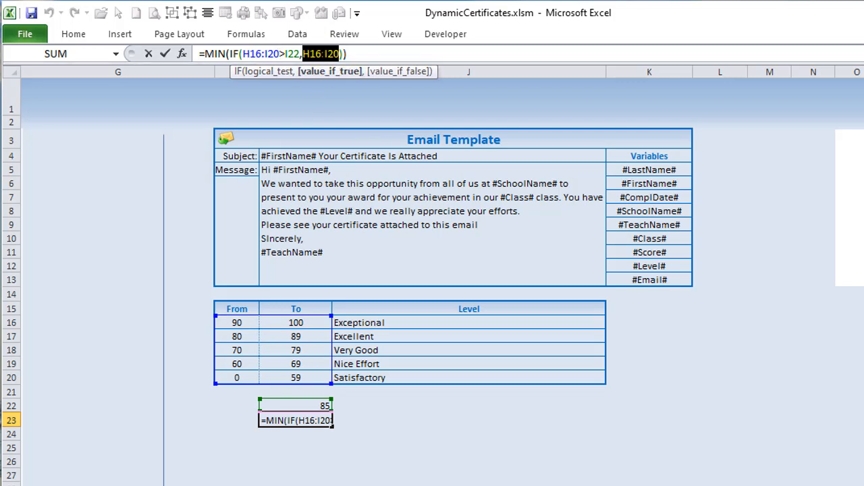
left_click(312, 54)
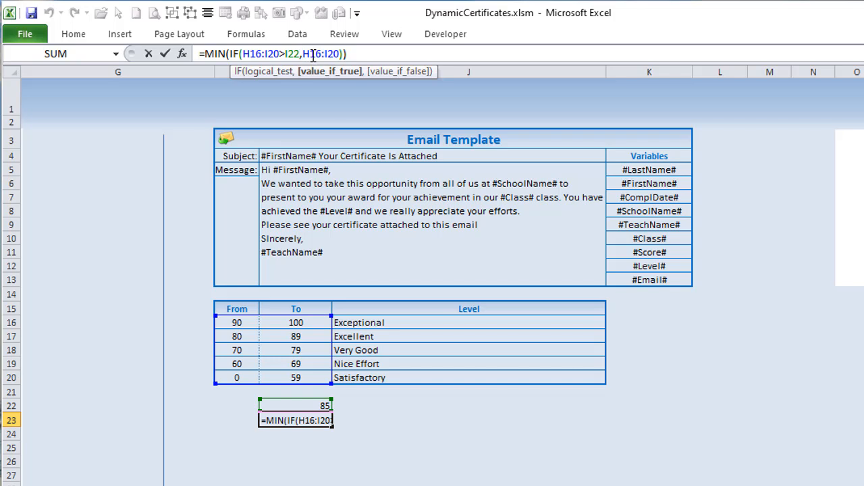
left_click_drag(304, 54, 337, 54)
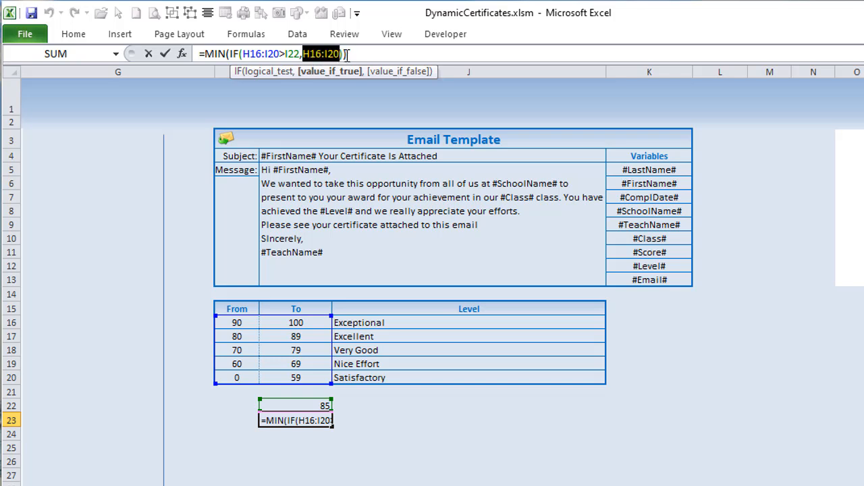
key("Return")
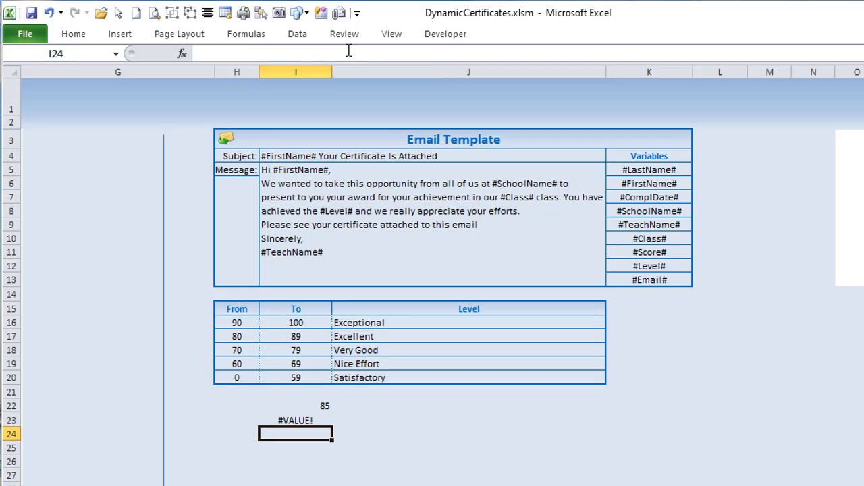
Step: Restore the test formula in I23 as an array formula
left_click(326, 415)
left_click(366, 53)
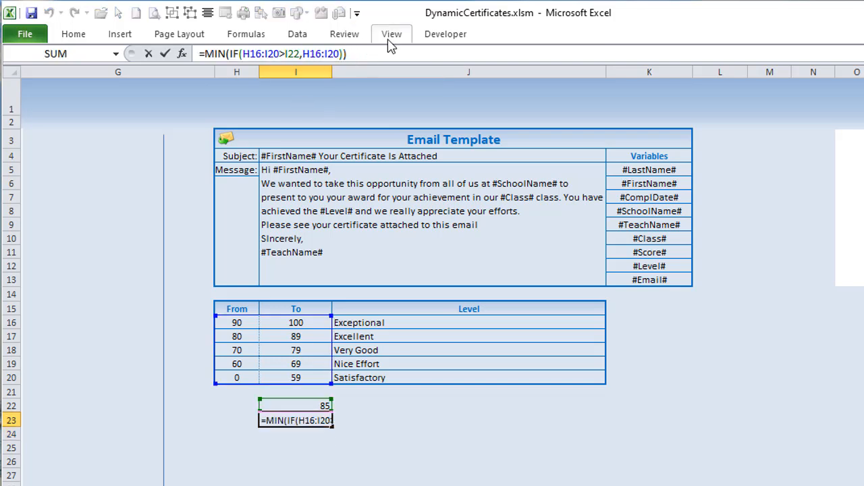
key("ctrl+shift+Return")
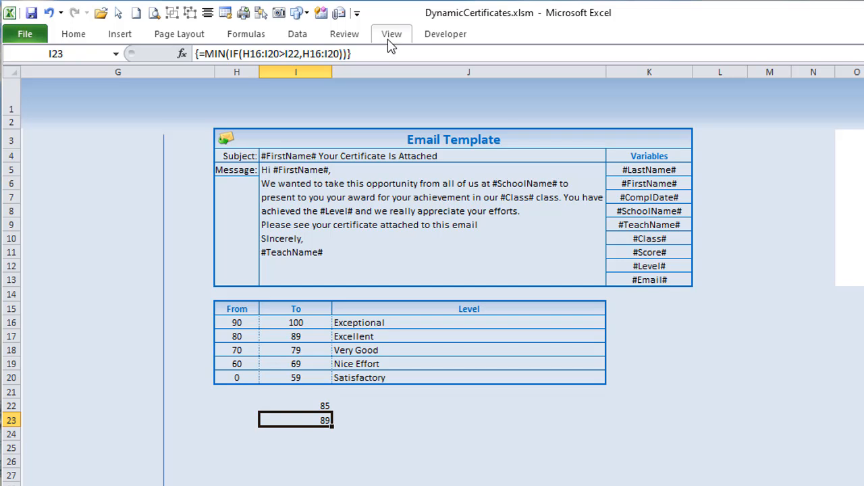
Step: Test the array formula in I23 by setting the score in I22 to 95 and then to 62
left_click(307, 408)
type("95")
key("Return")
key("Up")
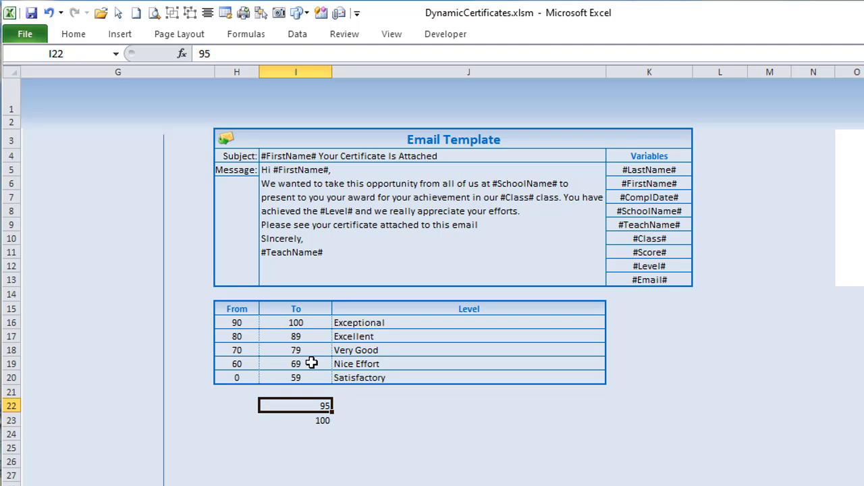
type("62")
key("Return")
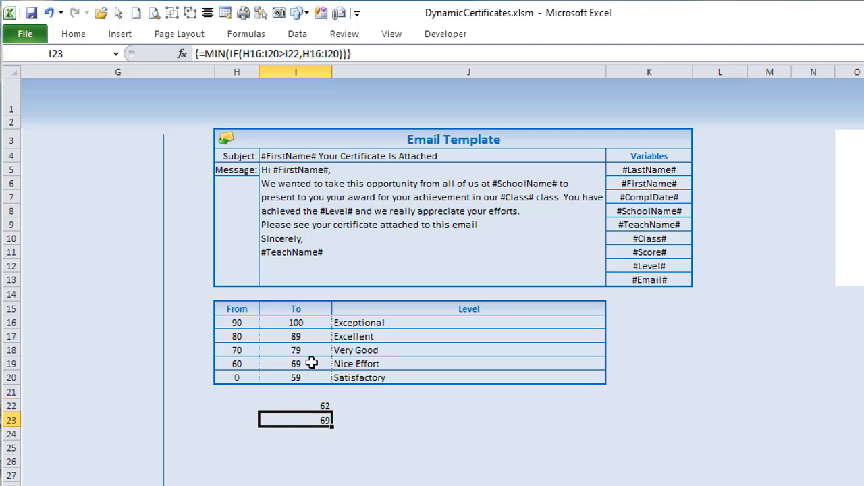
Step: Compare the score in I22 and the result in I23 with the To limits I16:I20 and the level names J16:J20
left_click_drag(286, 324, 290, 376)
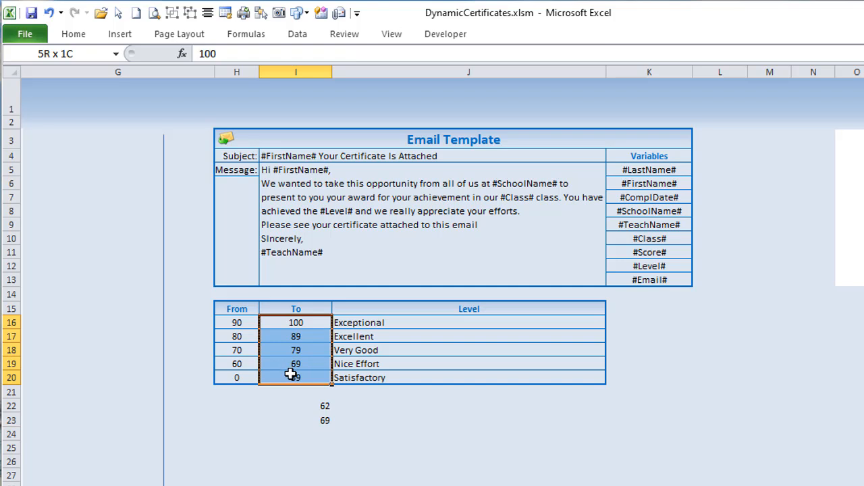
left_click(323, 409)
left_click(322, 419)
left_click_drag(353, 322, 337, 382)
left_click(327, 419)
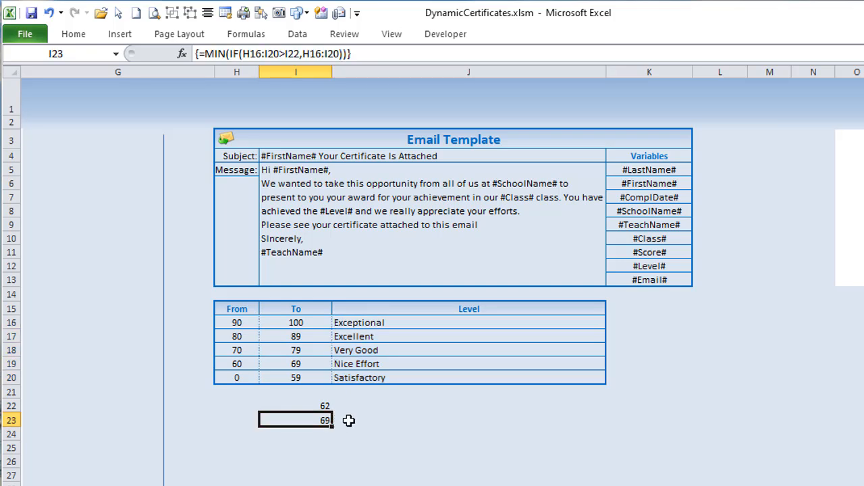
Step: Start an INDEX formula in I24 with the level names J16:J20 as its array
left_click(288, 435)
type("=")
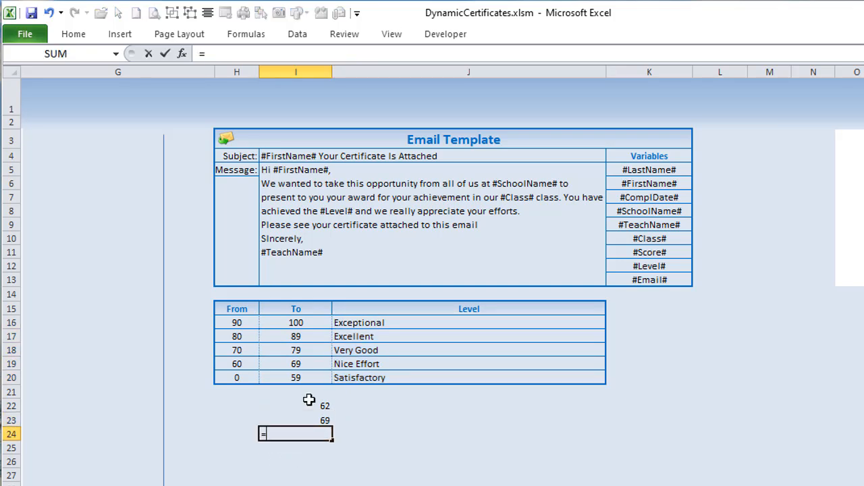
type("INDE")
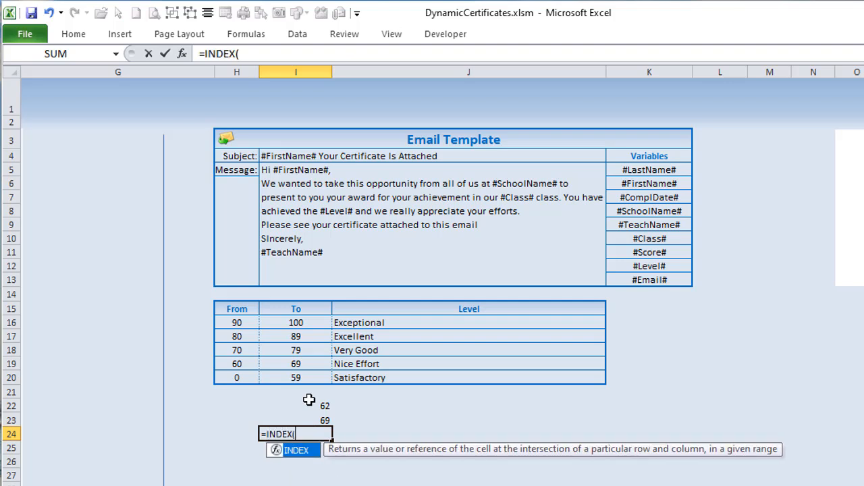
type("X(")
left_click_drag(374, 323, 373, 373)
type(",")
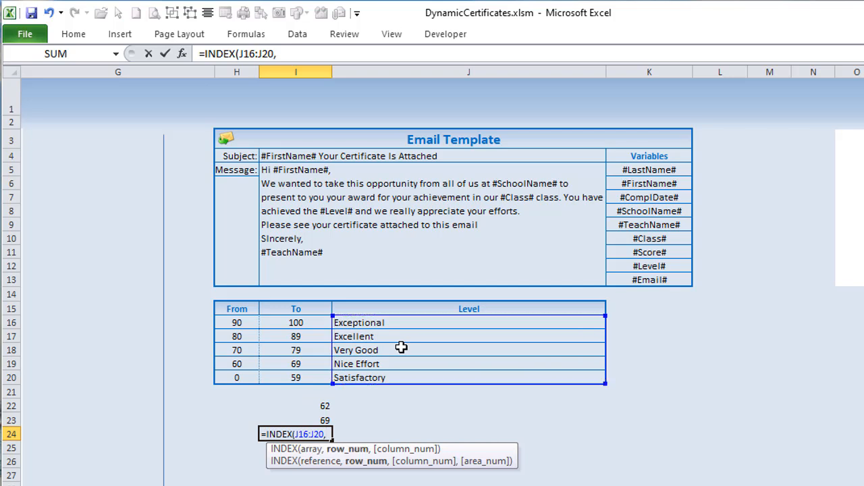
Step: Complete the I24 formula with MATCH(I23,I16:I20,0) as the row number and 1 as the column number
type("MATCH(")
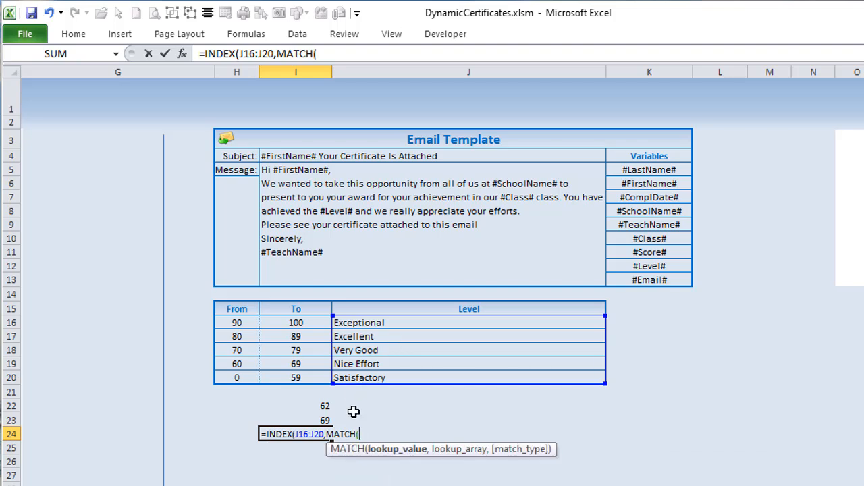
left_click(328, 421)
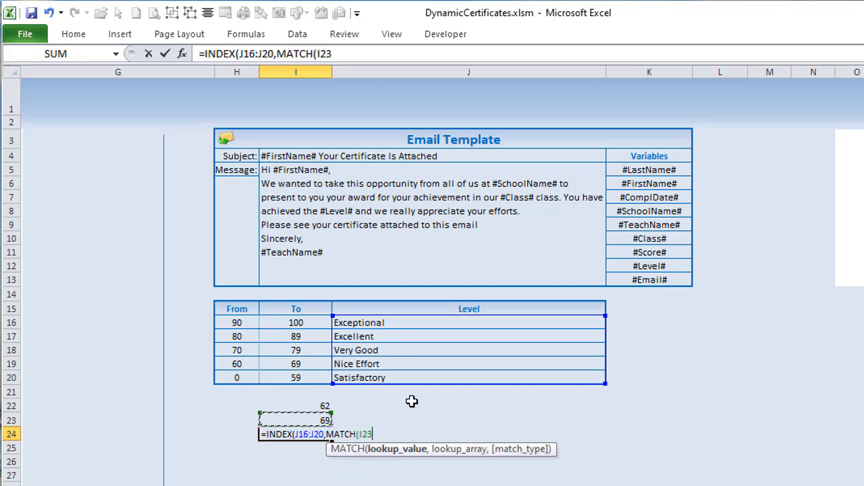
type(",")
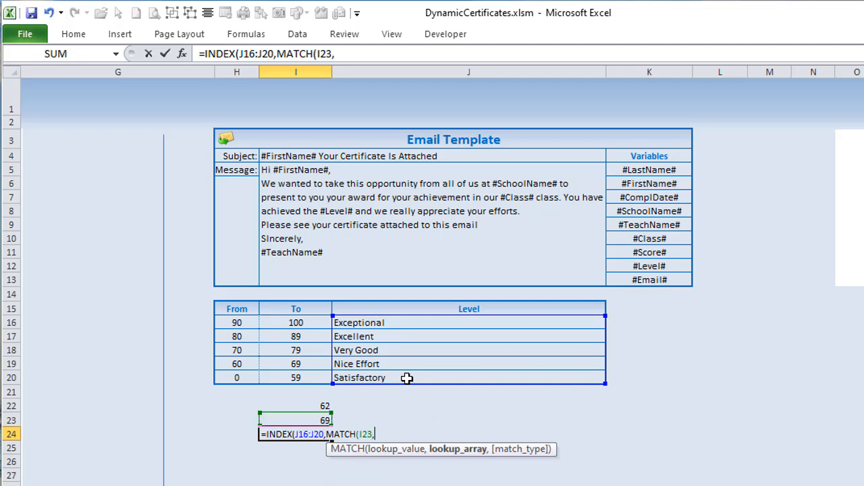
left_click_drag(286, 323, 284, 378)
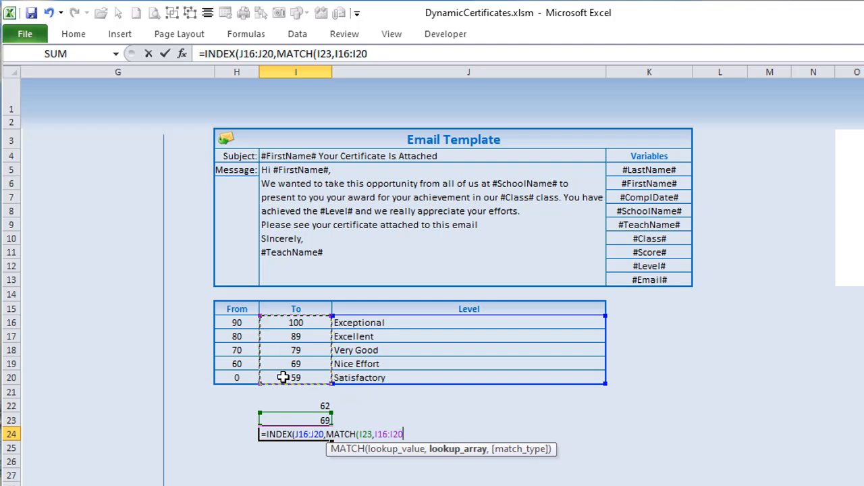
type(",0),")
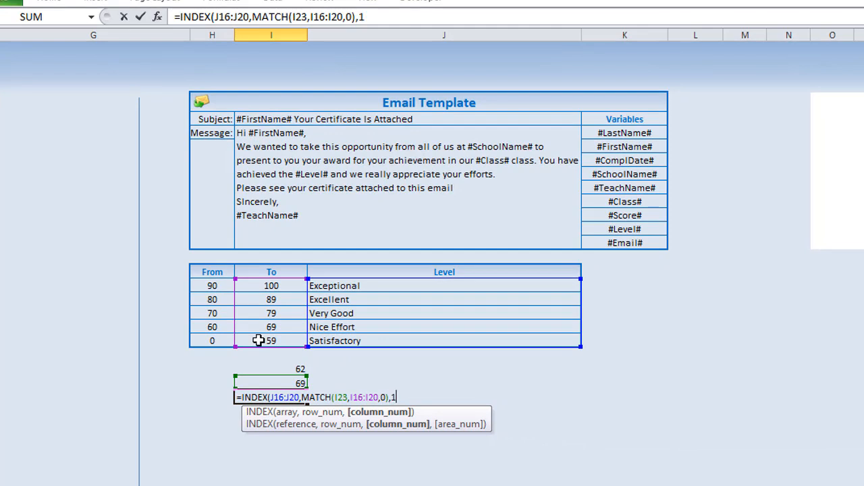
type("1)")
key("Return")
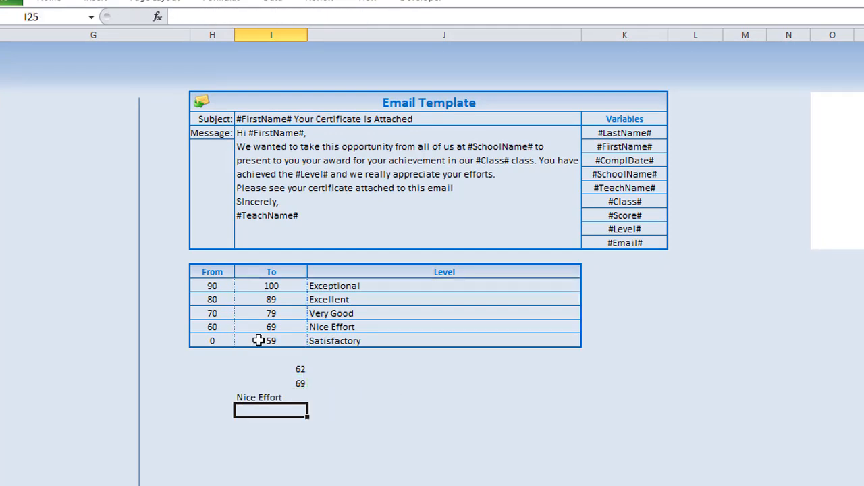
key("Up")
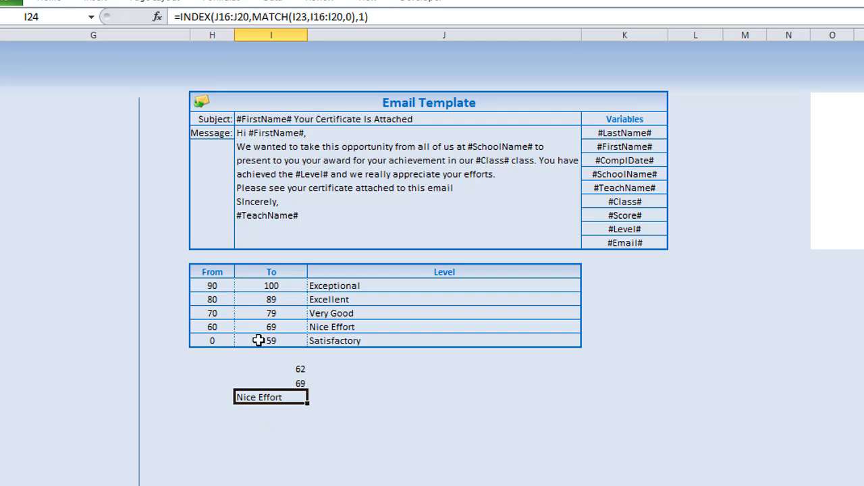
Step: Set the test score in I22 to 95 and check the level name returned in I24
left_click(280, 383)
left_click(274, 366)
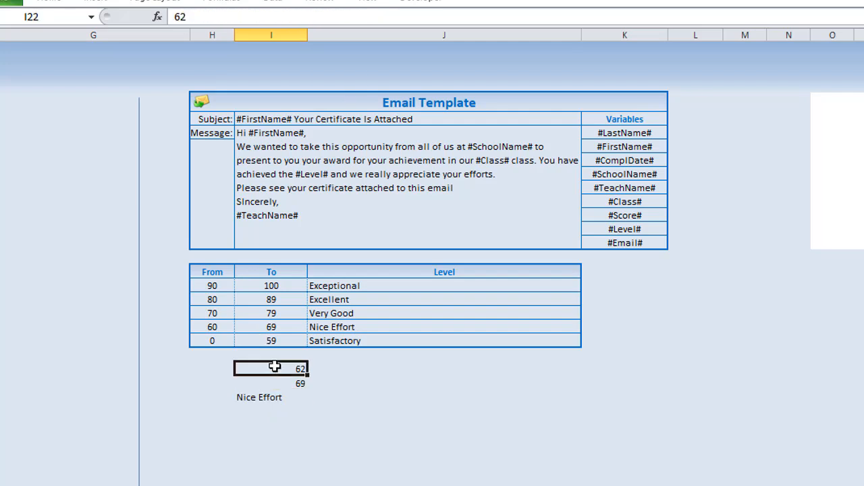
type("95")
key("Return")
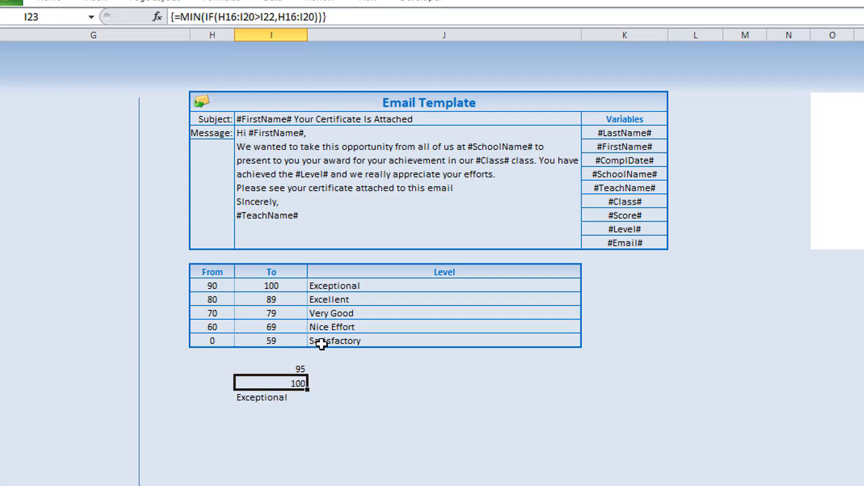
left_click(277, 398)
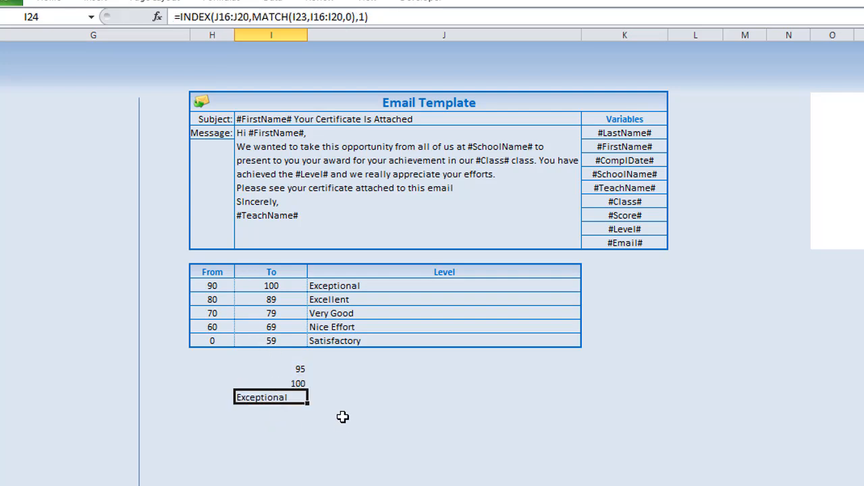
Step: Examine how the formulas in I23 and I24 link the score in I22 to the To limits I16:I20 and level names J16:J20
left_click(289, 382)
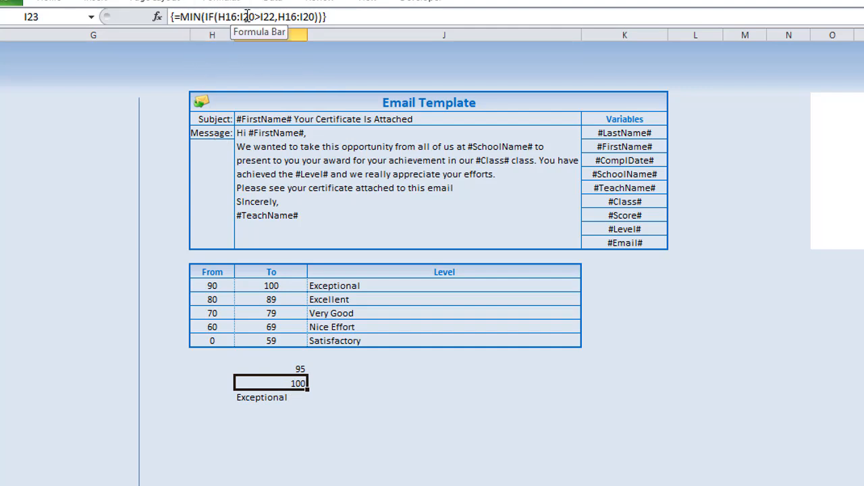
left_click(279, 367)
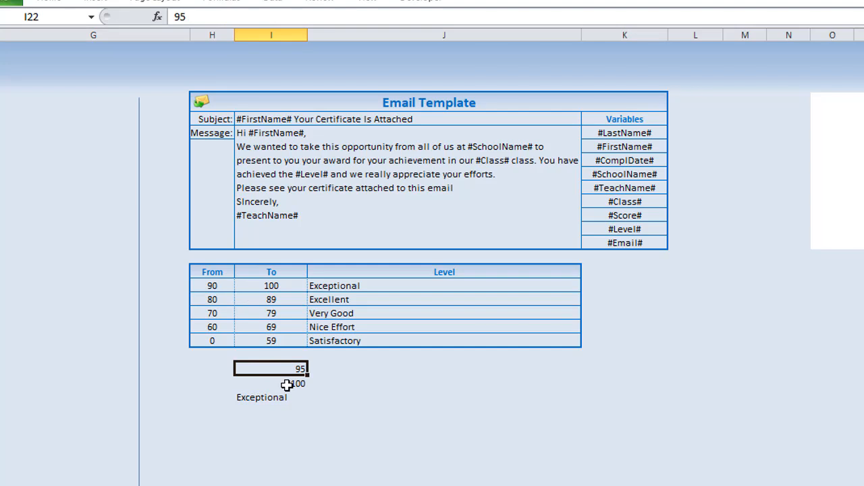
left_click(287, 383)
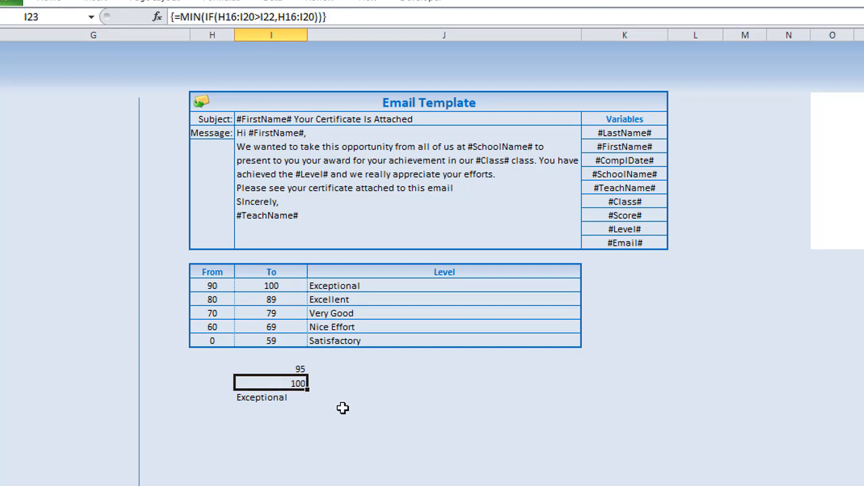
left_click(300, 398)
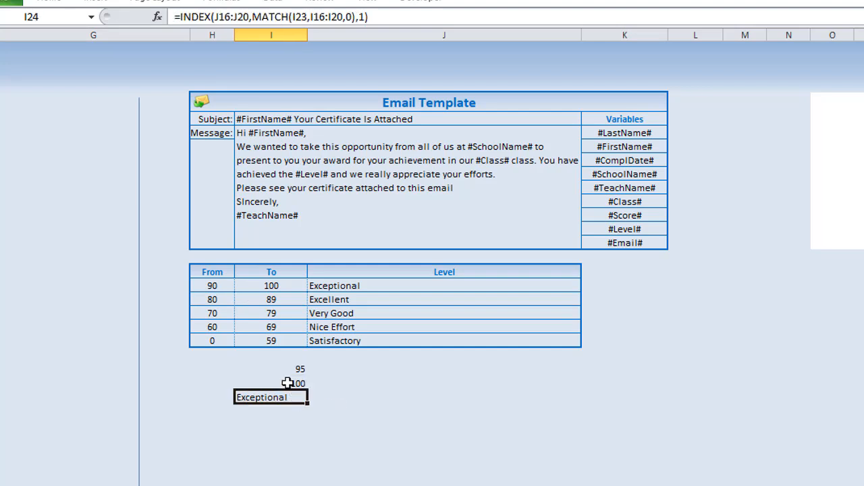
left_click(267, 285)
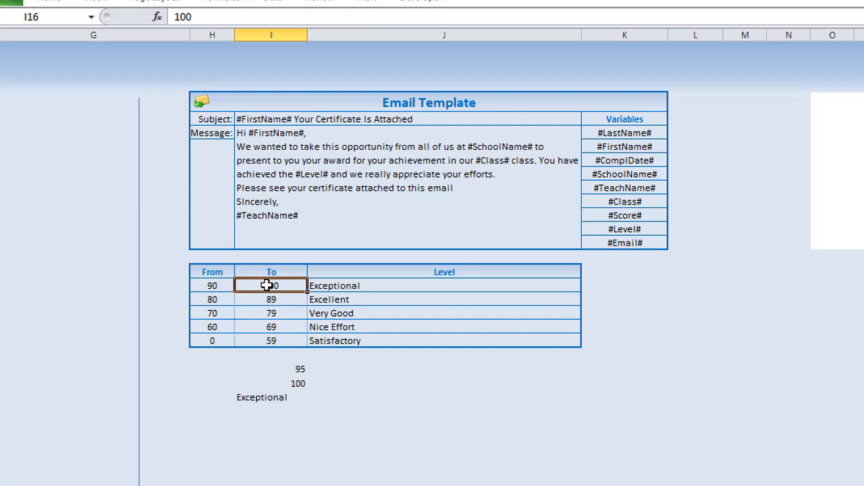
left_click_drag(331, 285, 335, 342)
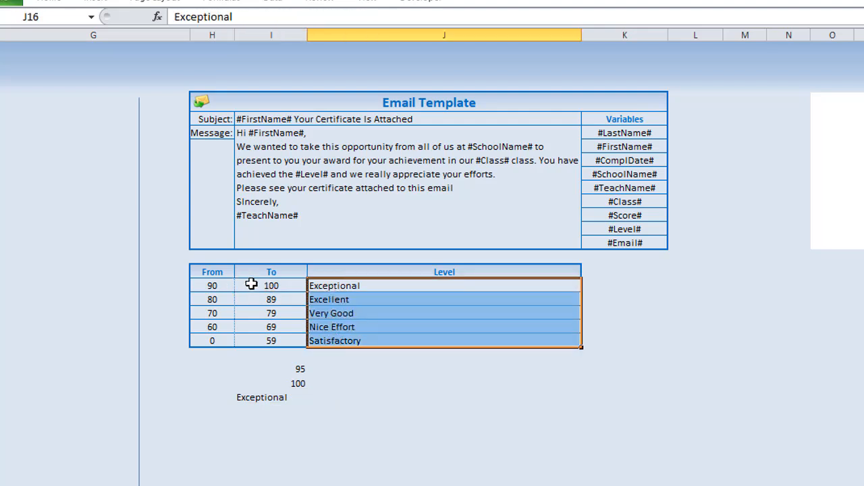
left_click_drag(254, 286, 263, 351)
left_click(282, 379)
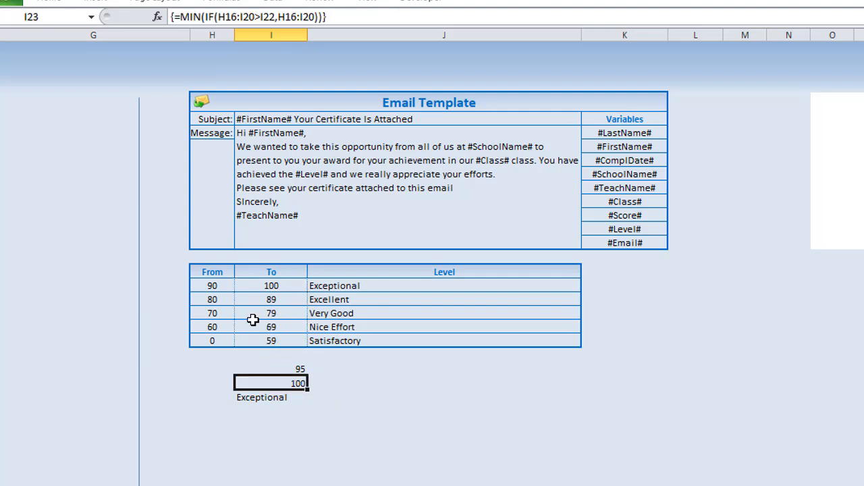
left_click_drag(261, 284, 267, 341)
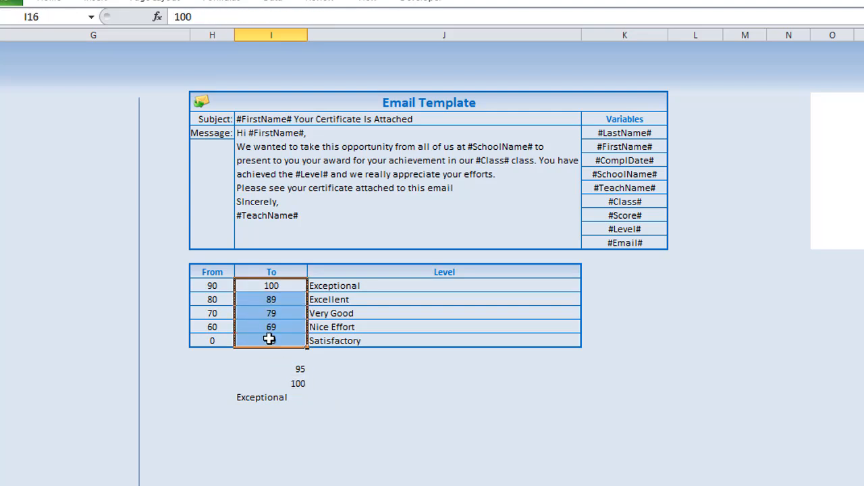
left_click_drag(345, 287, 343, 314)
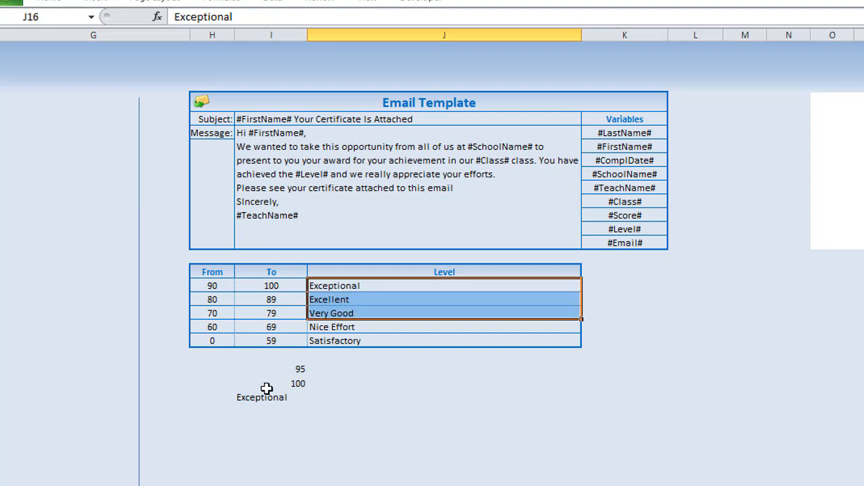
left_click(260, 397)
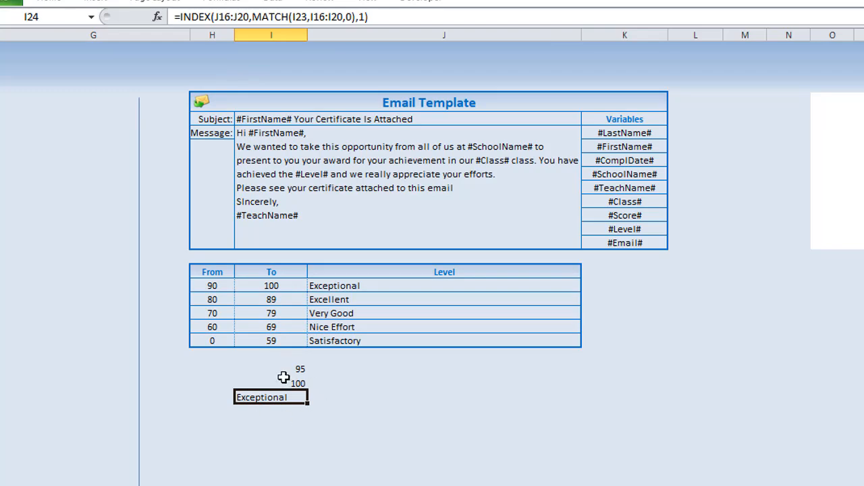
Step: Examine the MIN(IF) lookup value and I16:I20 lookup array in B12's Dynamic Level formula, then re-enter it unchanged as an array formula
left_click_drag(702, 466, 501, 474)
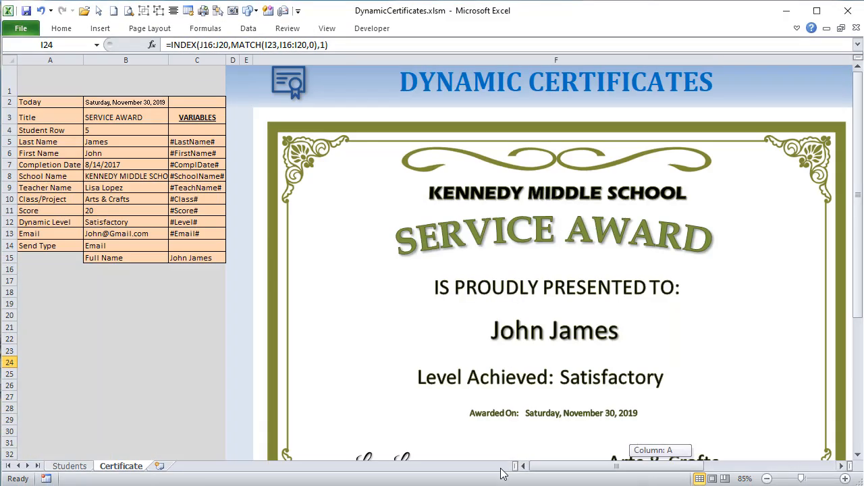
left_click(116, 229)
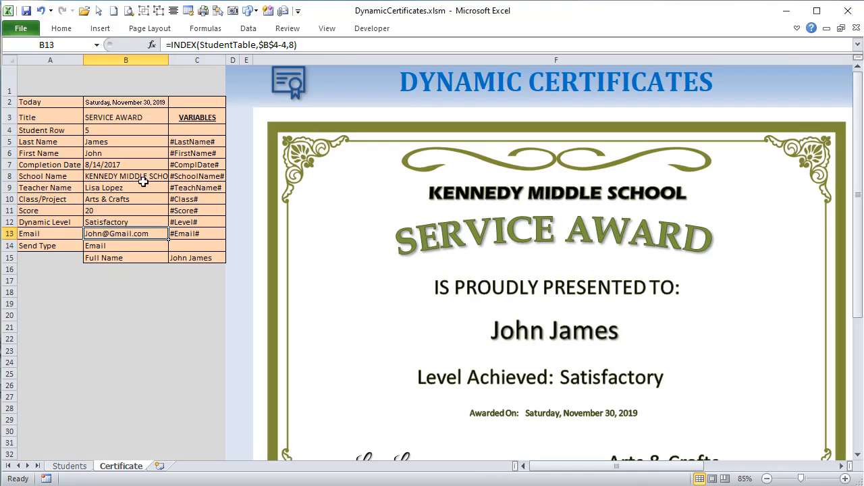
left_click(135, 222)
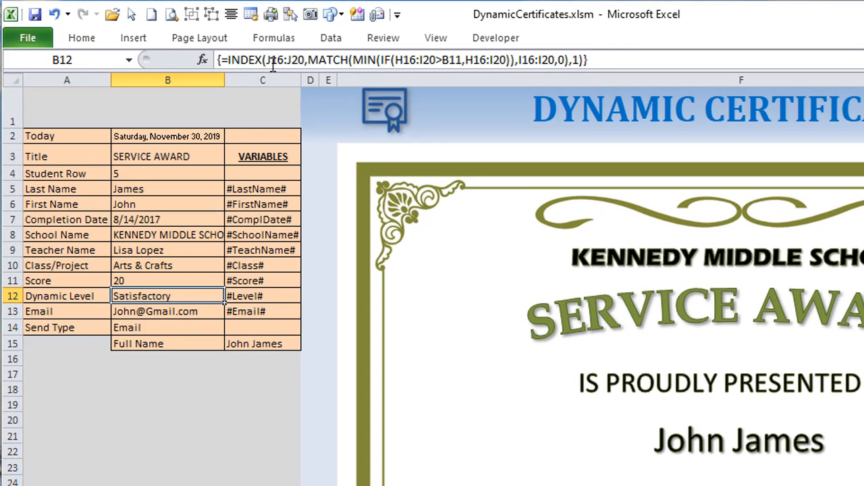
left_click_drag(305, 61, 480, 61)
left_click(395, 61)
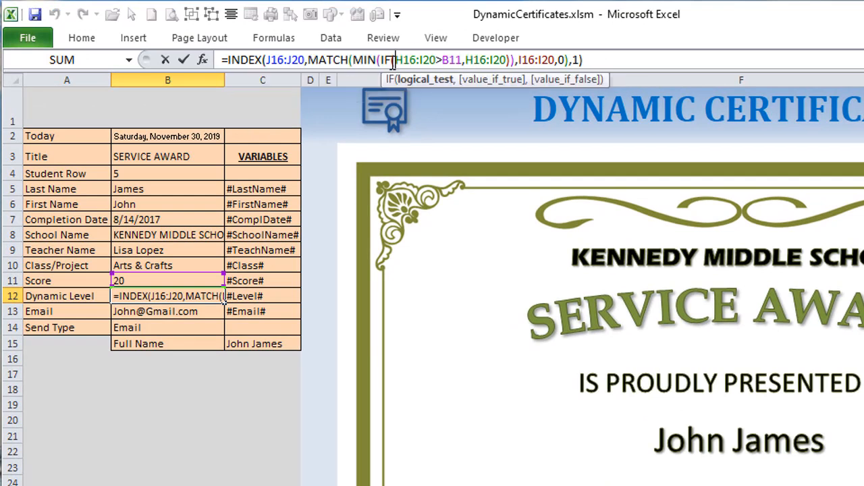
left_click_drag(353, 59, 528, 60)
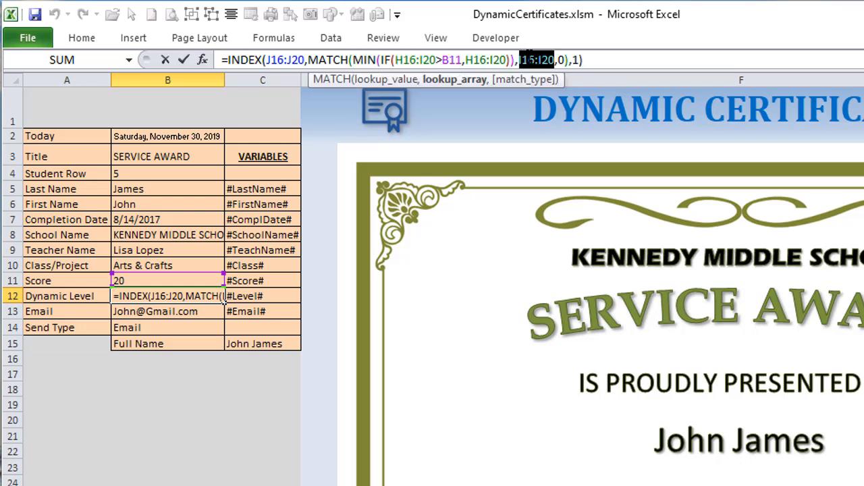
left_click(587, 61)
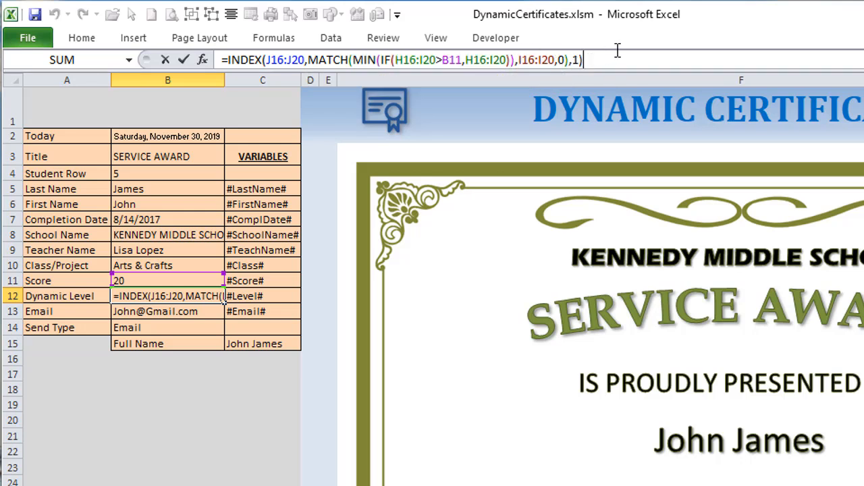
key("ctrl+shift+Return")
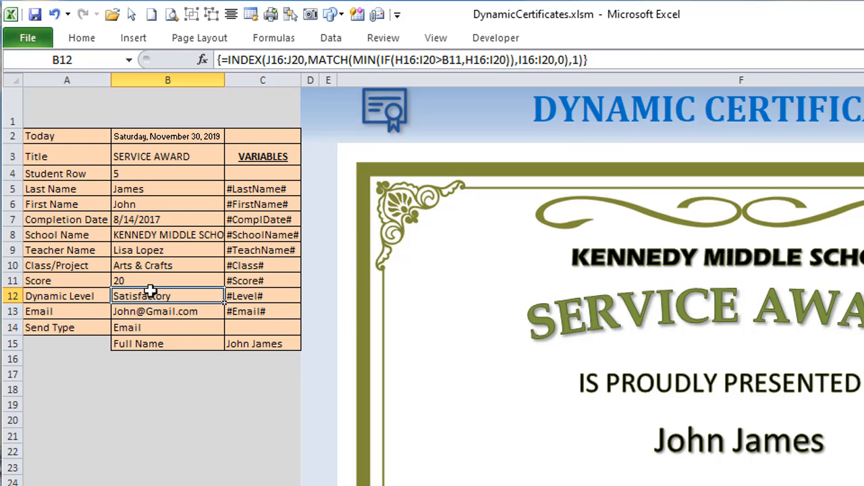
Step: Inspect the INDEX formula behind the student's Email value in B13
left_click(174, 310)
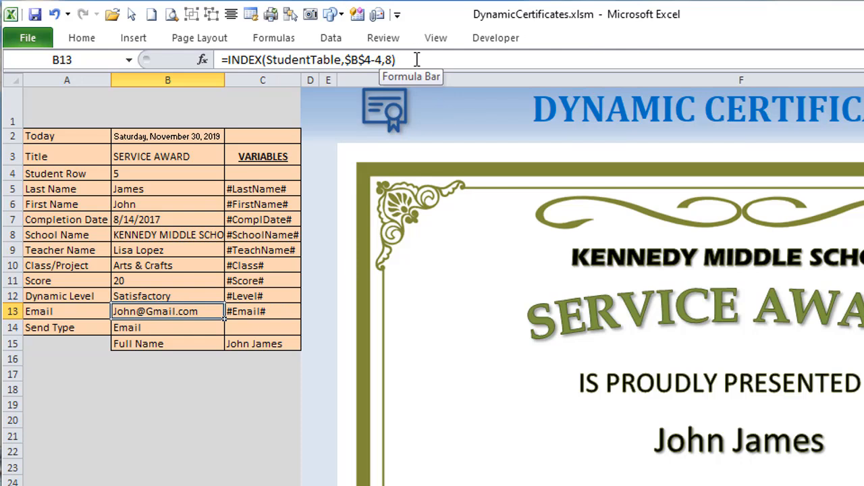
Step: Inspect the INDEX formula behind Send Type in B14 and the concatenation formula behind Full Name in C15
left_click(166, 330)
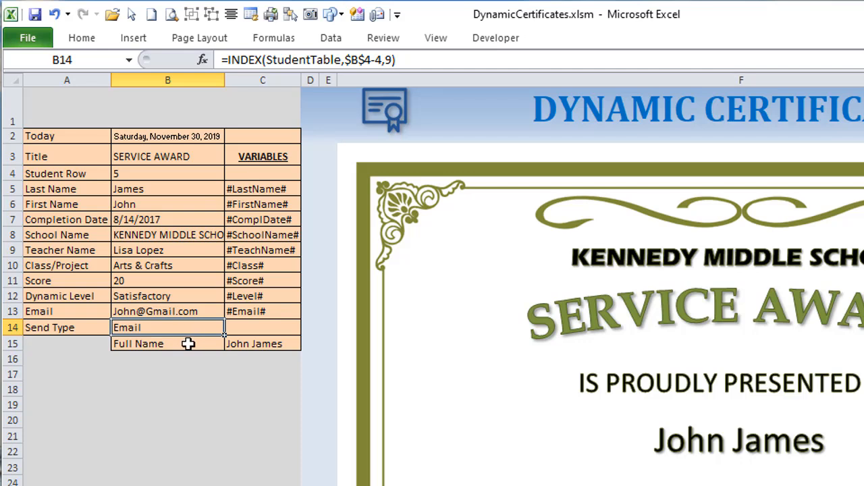
left_click(167, 346)
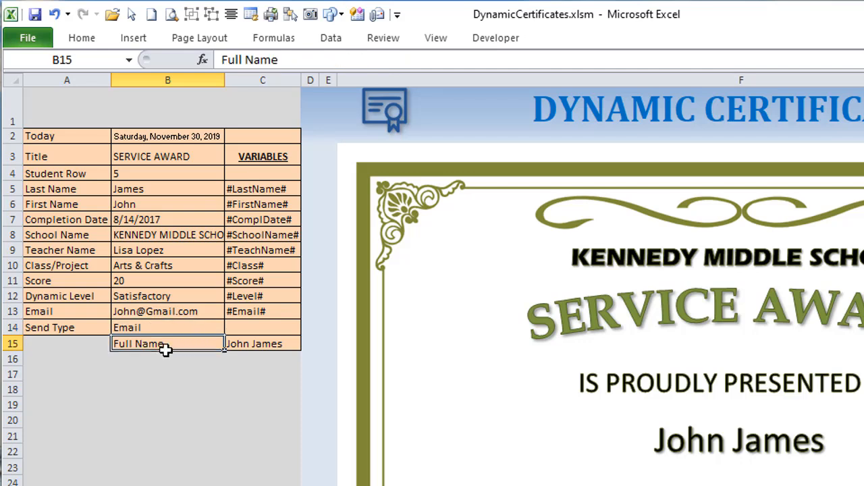
left_click(229, 342)
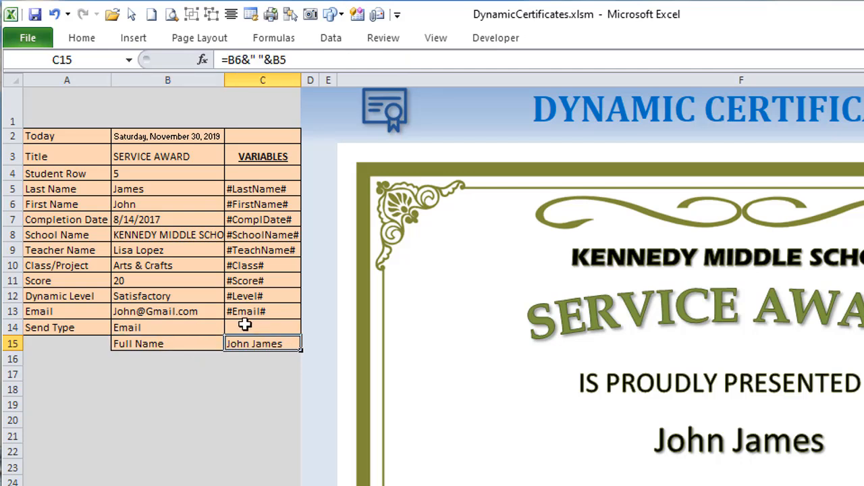
Step: Move the Full Name label and its formula from B15:C15 to A15:B15
left_click(208, 338)
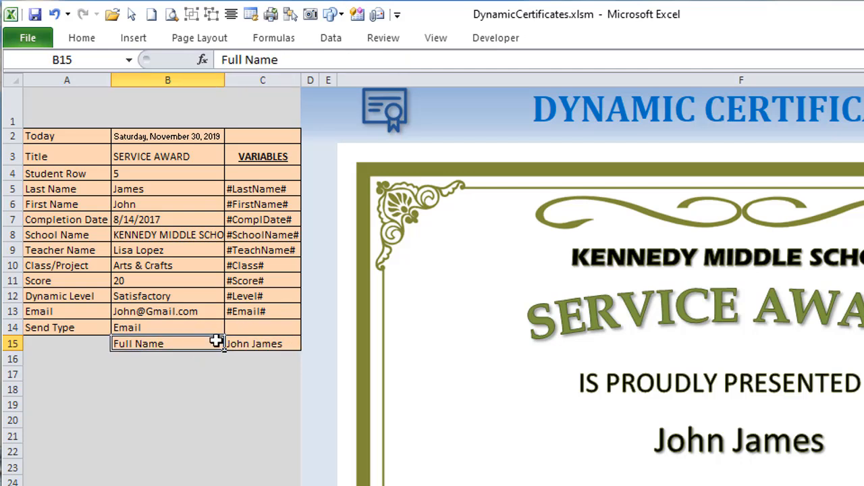
key("shift+Right")
left_click_drag(151, 351, 87, 345)
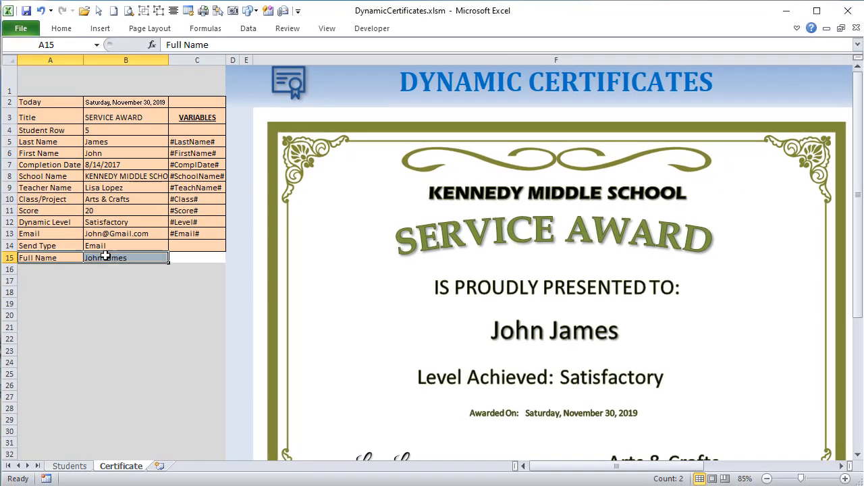
left_click(125, 300)
Step: Check the certificate's student name text box link to B15 and the First Name and Last Name cells that B15's formula joins
left_click(582, 336)
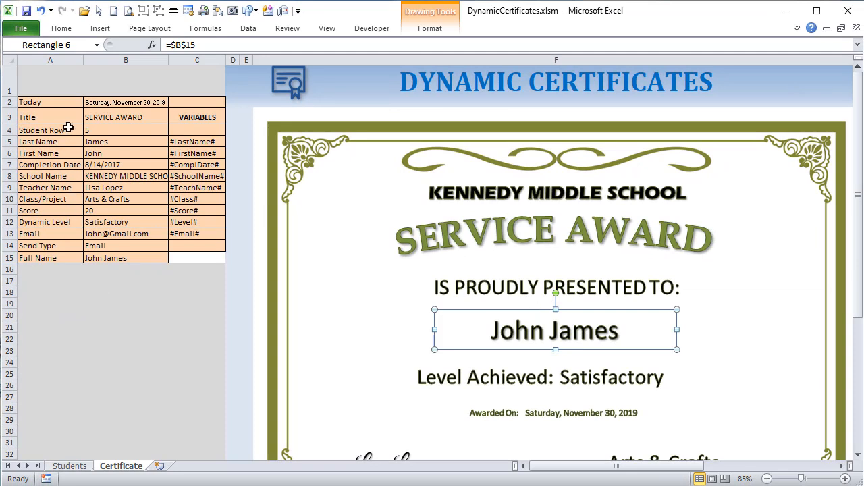
left_click(93, 141)
left_click(99, 153)
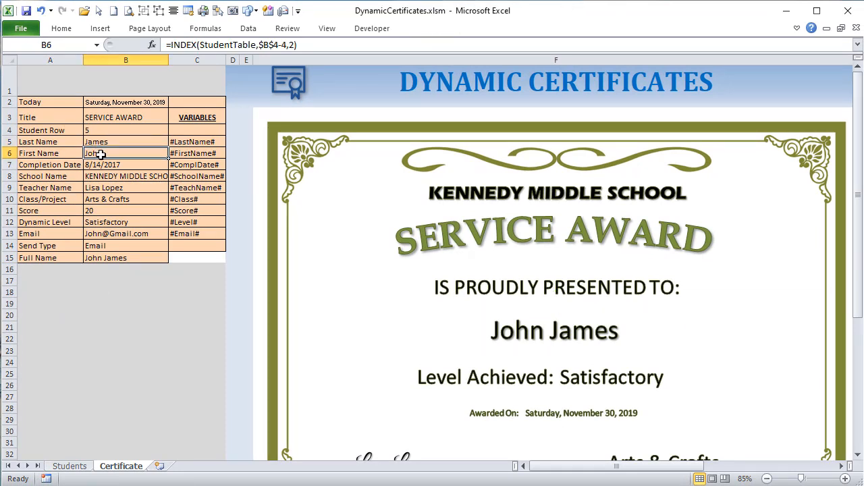
left_click(128, 258)
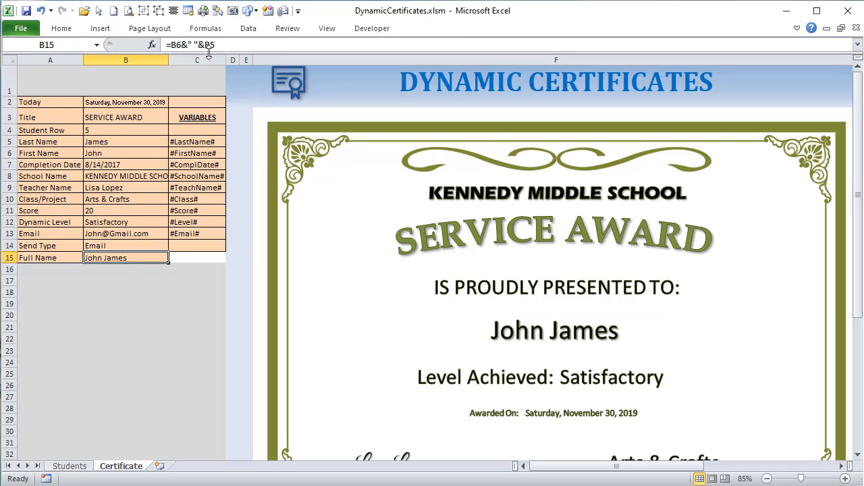
Step: Fill the empty cell C15 with the same light orange colour as the rest of the variables table
key("Down")
left_click(185, 261)
left_click(62, 28)
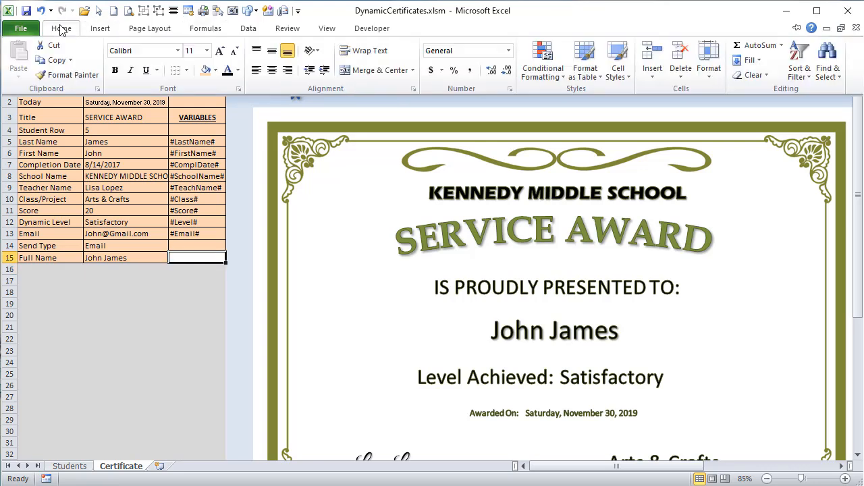
left_click(213, 218)
left_click(205, 293)
left_click_drag(471, 332, 498, 333)
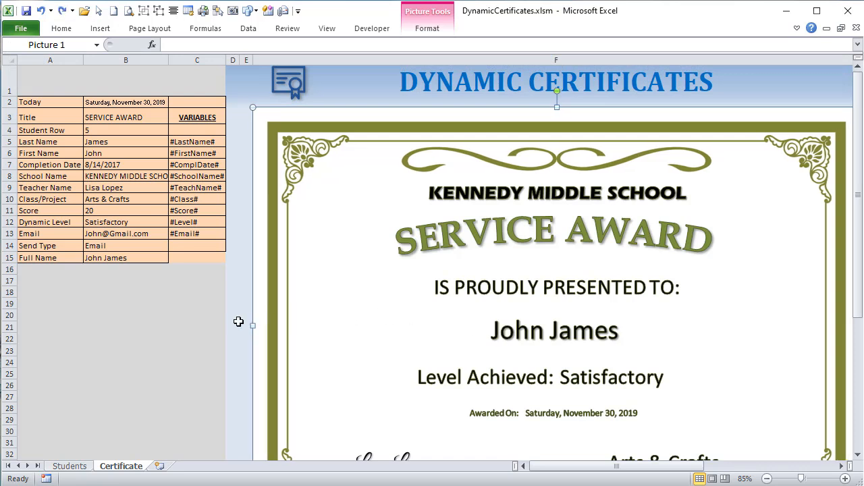